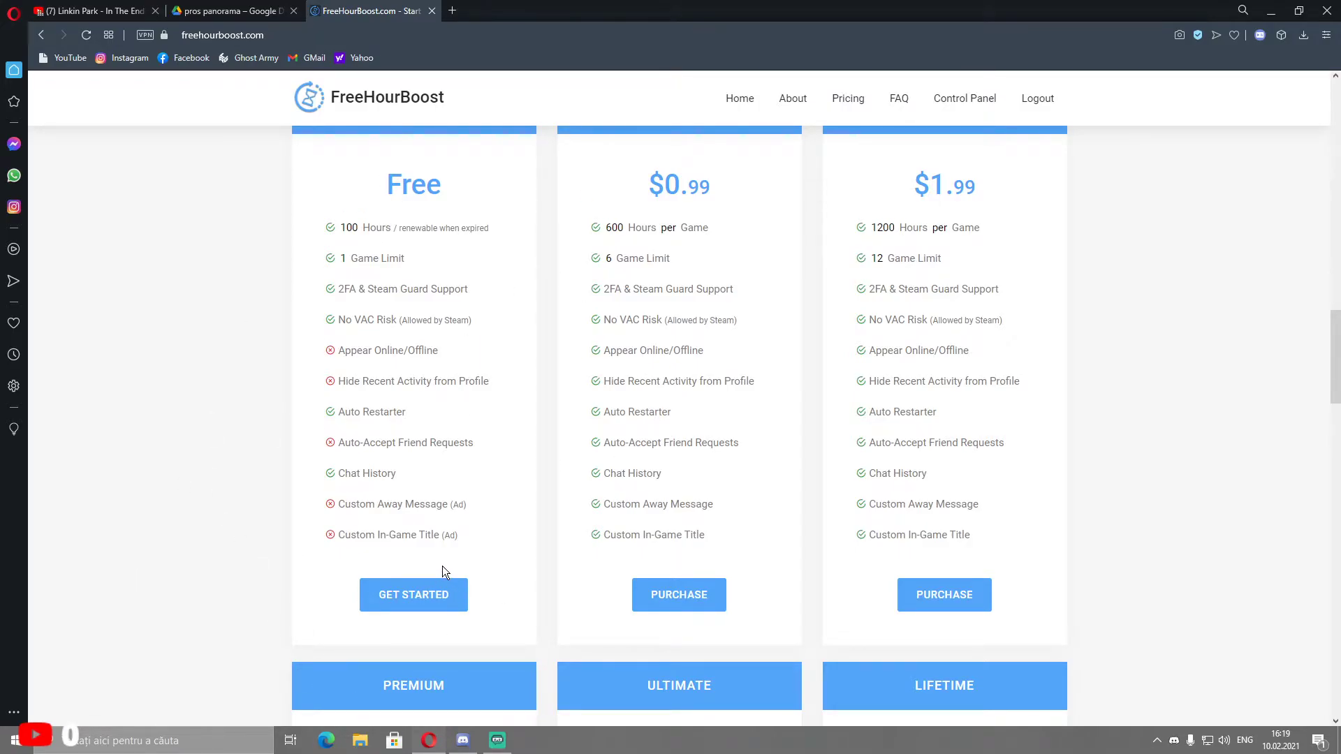
Review the prices, hours per game and game limits of the hour boosting packages from Free to Lifetime.
{"action": "scroll", "coordinate": [535, 405], "scroll_direction": "down", "scroll_amount": 2}
{"action": "scroll", "coordinate": [880, 404], "scroll_direction": "up", "scroll_amount": 2}
{"action": "scroll", "coordinate": [618, 456], "scroll_direction": "down", "scroll_amount": 4}
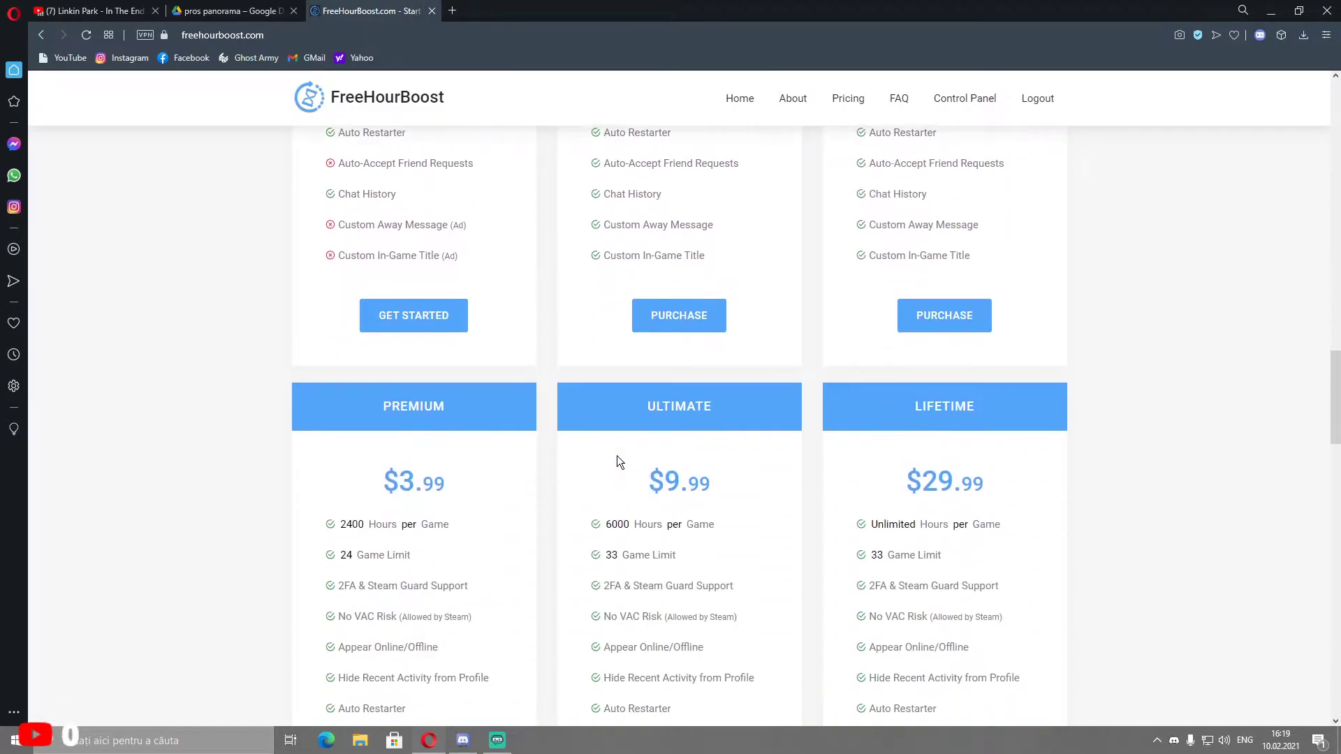
{"action": "scroll", "coordinate": [617, 455], "scroll_direction": "up", "scroll_amount": 3}
{"action": "scroll", "coordinate": [230, 147], "scroll_direction": "up", "scroll_amount": 3}
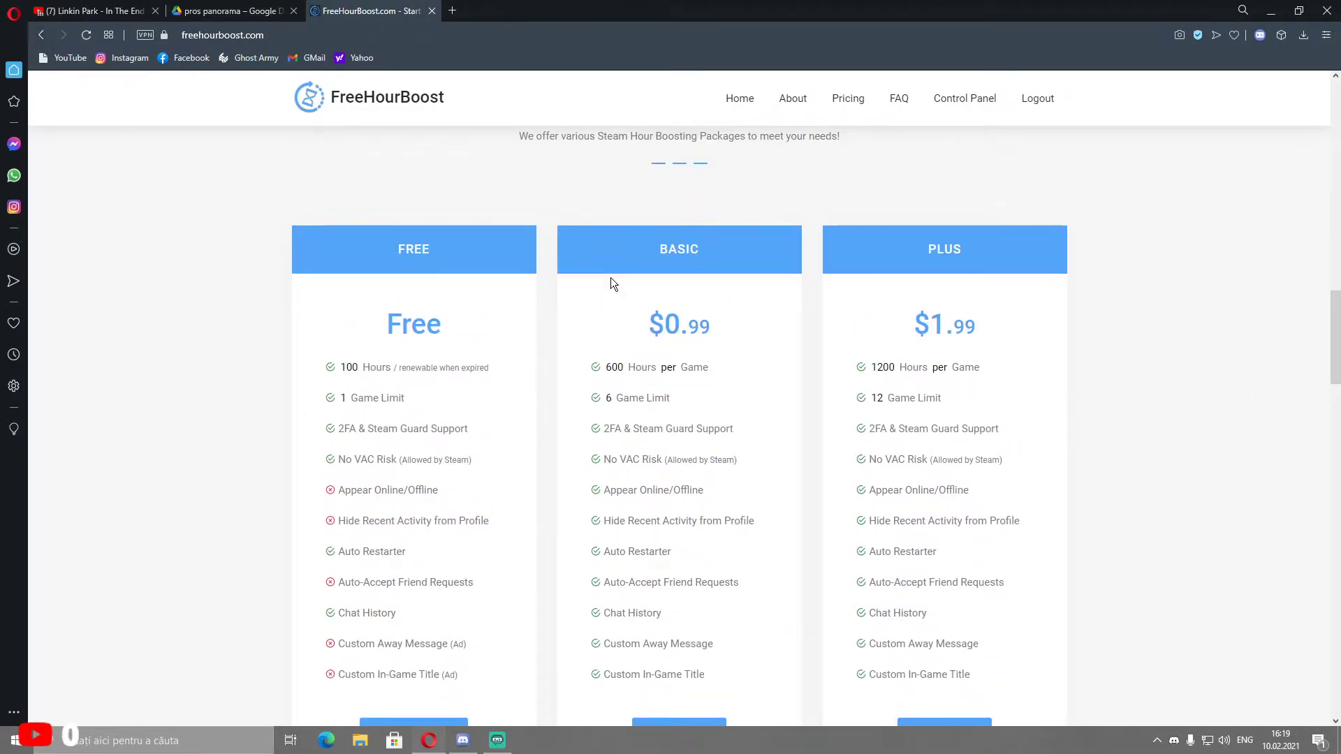
Return to the control panel, examine the Basic plan's custom in-game title and away message settings, and close them without saving.
{"action": "left_click", "coordinate": [43, 35]}
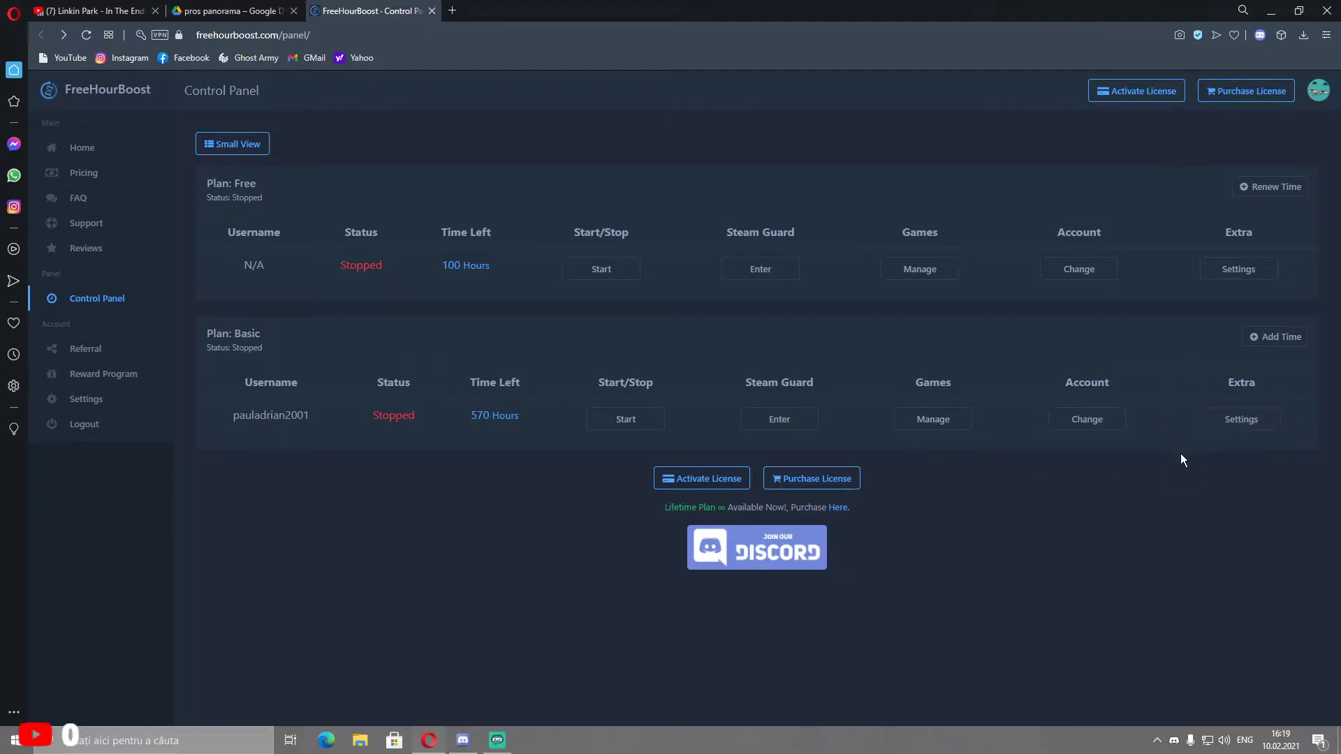
{"action": "left_click", "coordinate": [1235, 421]}
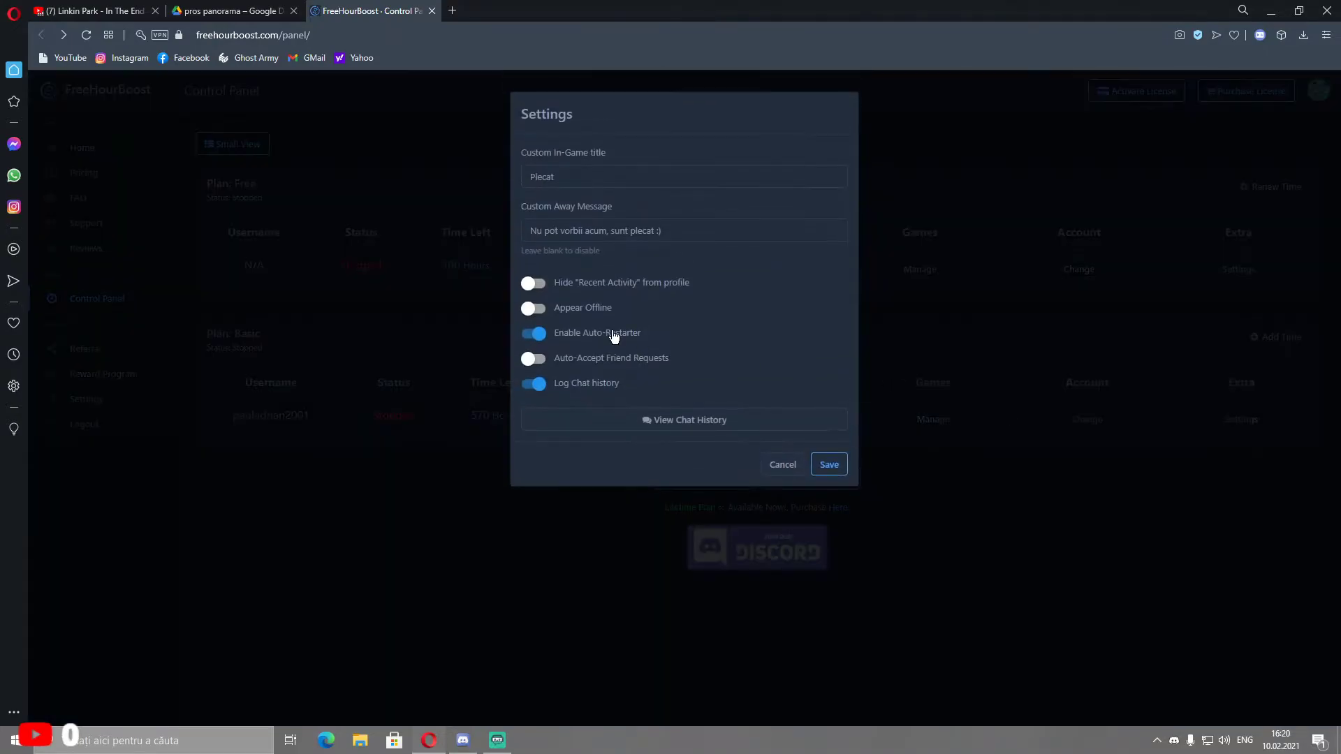
{"action": "left_click_drag", "start_coordinate": [561, 155], "coordinate": [521, 148]}
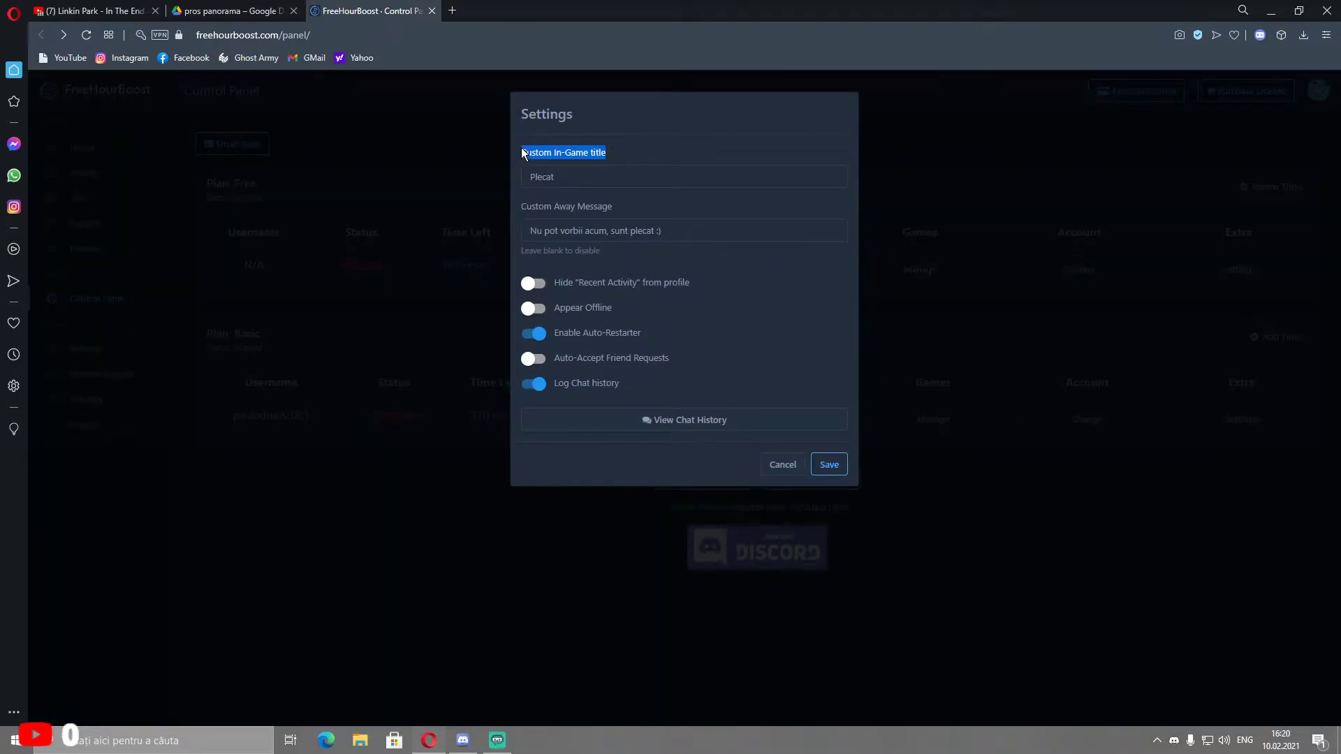
{"action": "left_click", "coordinate": [621, 208]}
{"action": "left_click_drag", "start_coordinate": [570, 207], "coordinate": [568, 206]}
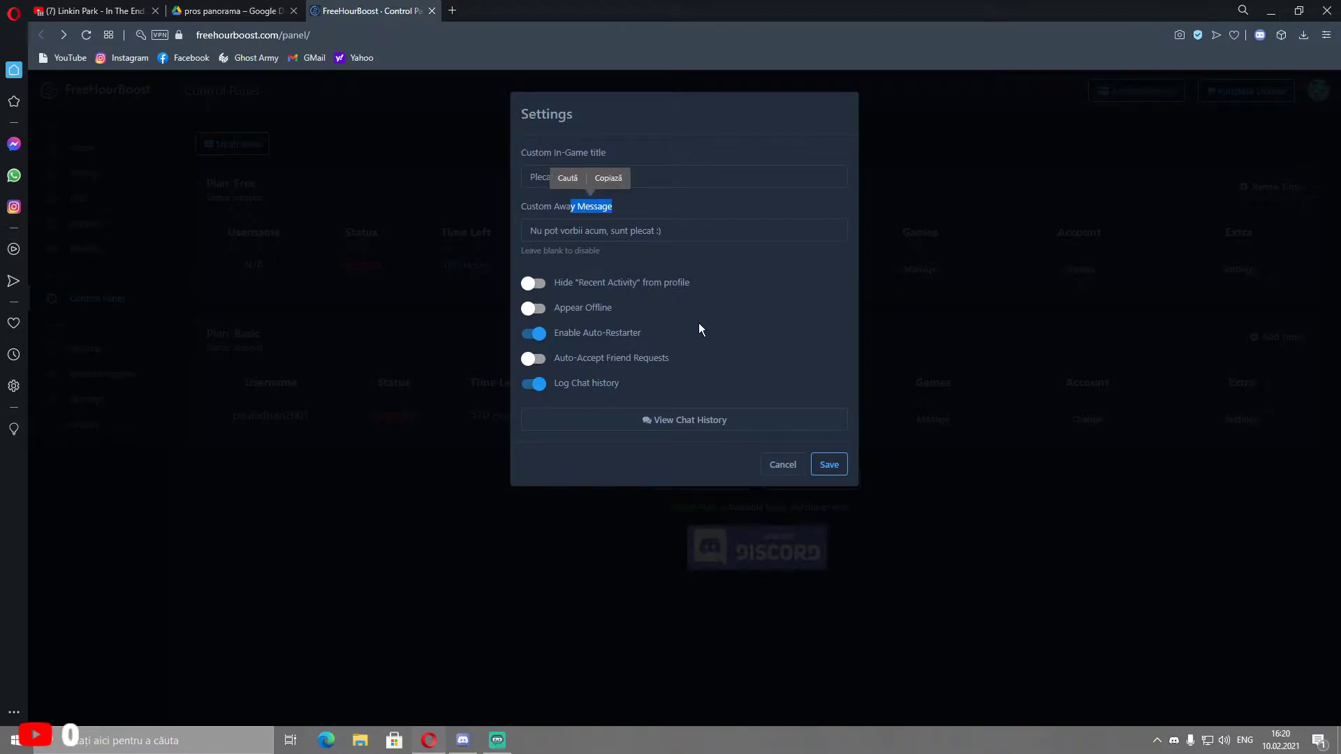
{"action": "left_click", "coordinate": [562, 221]}
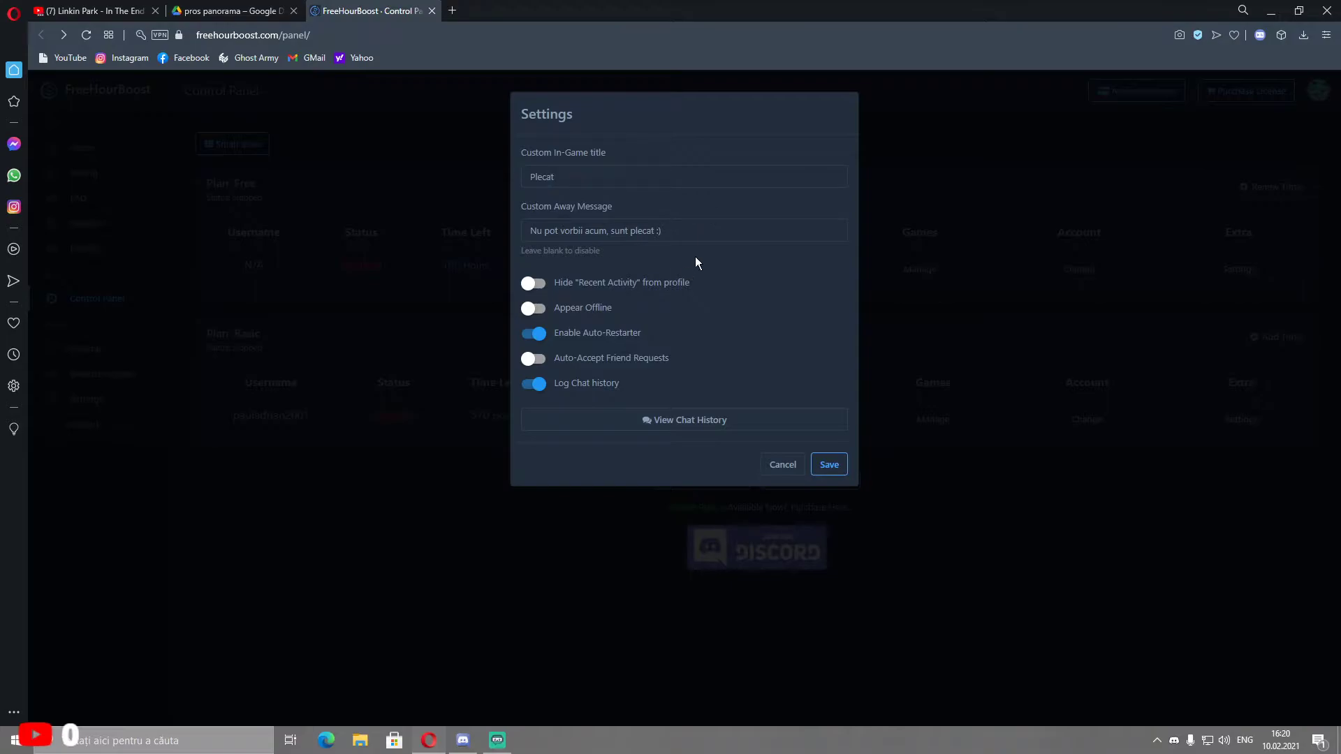
{"action": "left_click_drag", "start_coordinate": [694, 233], "coordinate": [525, 229]}
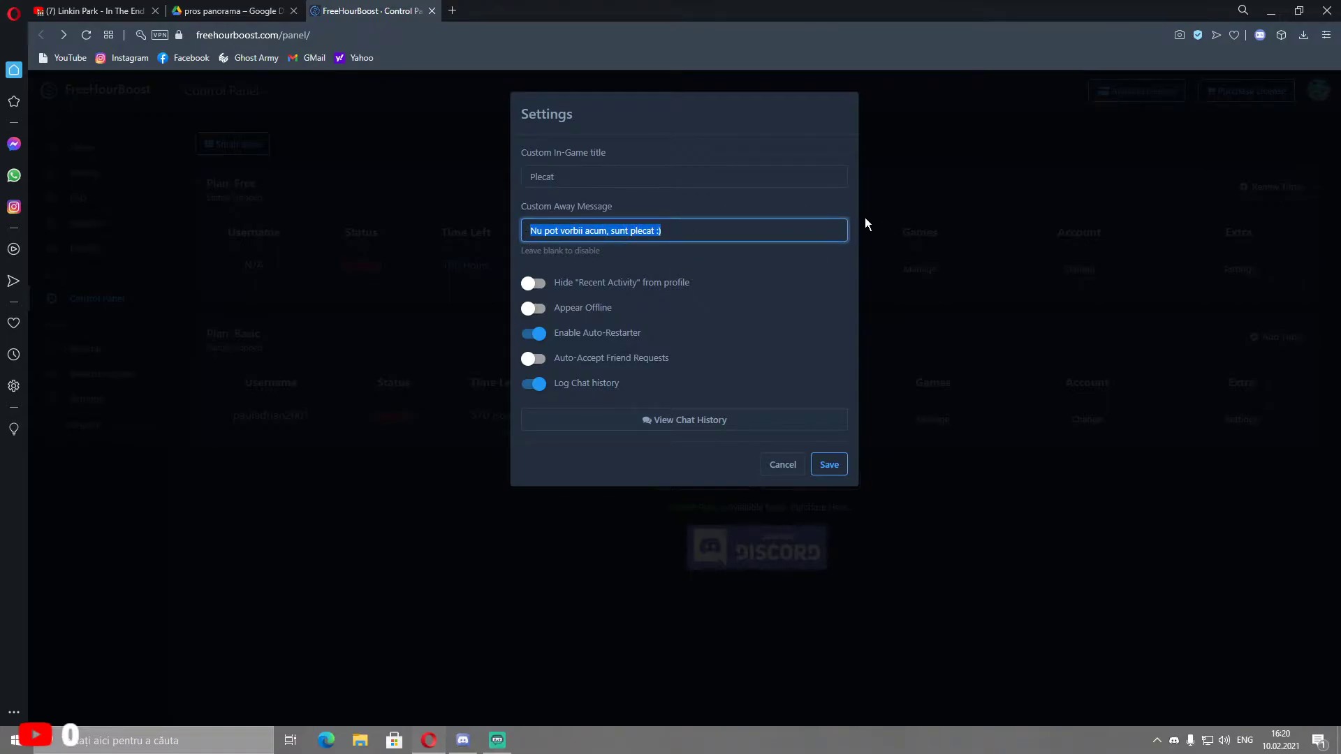
{"action": "left_click", "coordinate": [667, 235]}
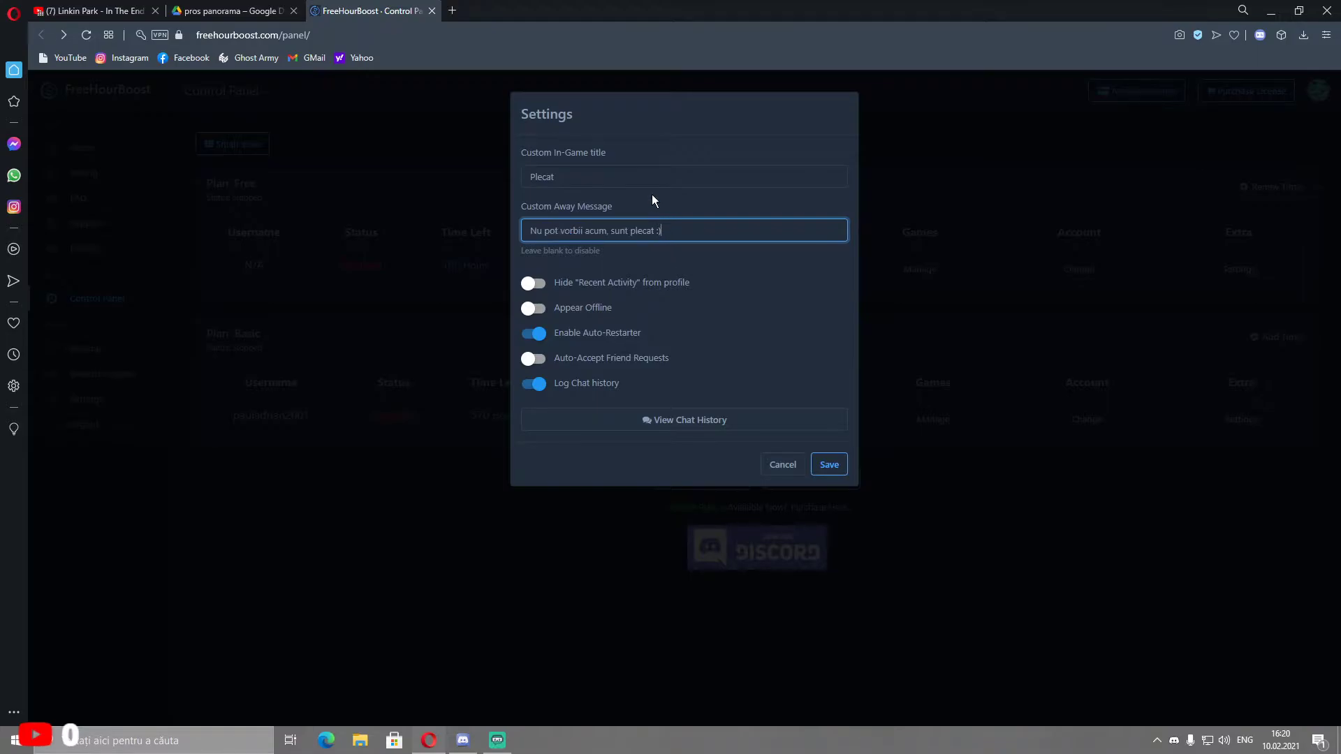
{"action": "left_click", "coordinate": [782, 466]}
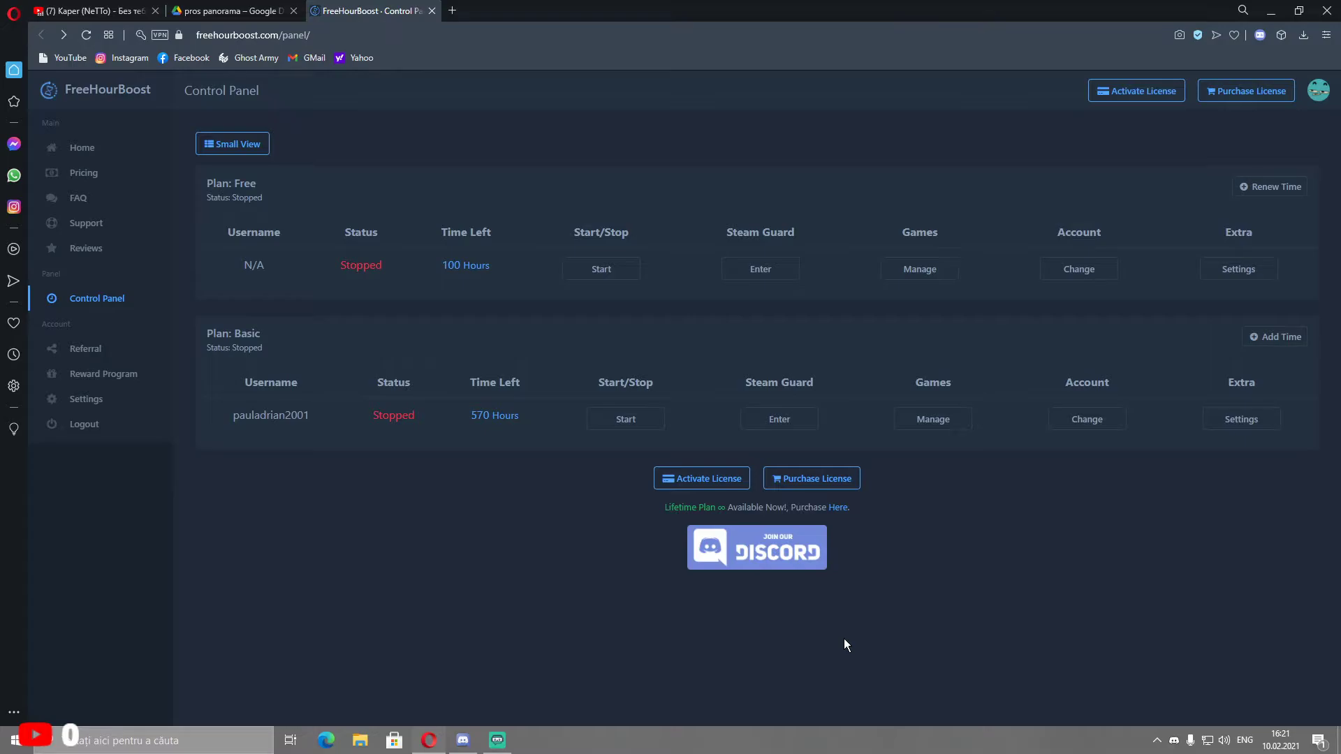
{"action": "left_click", "coordinate": [293, 35]}
{"action": "left_click", "coordinate": [626, 370]}
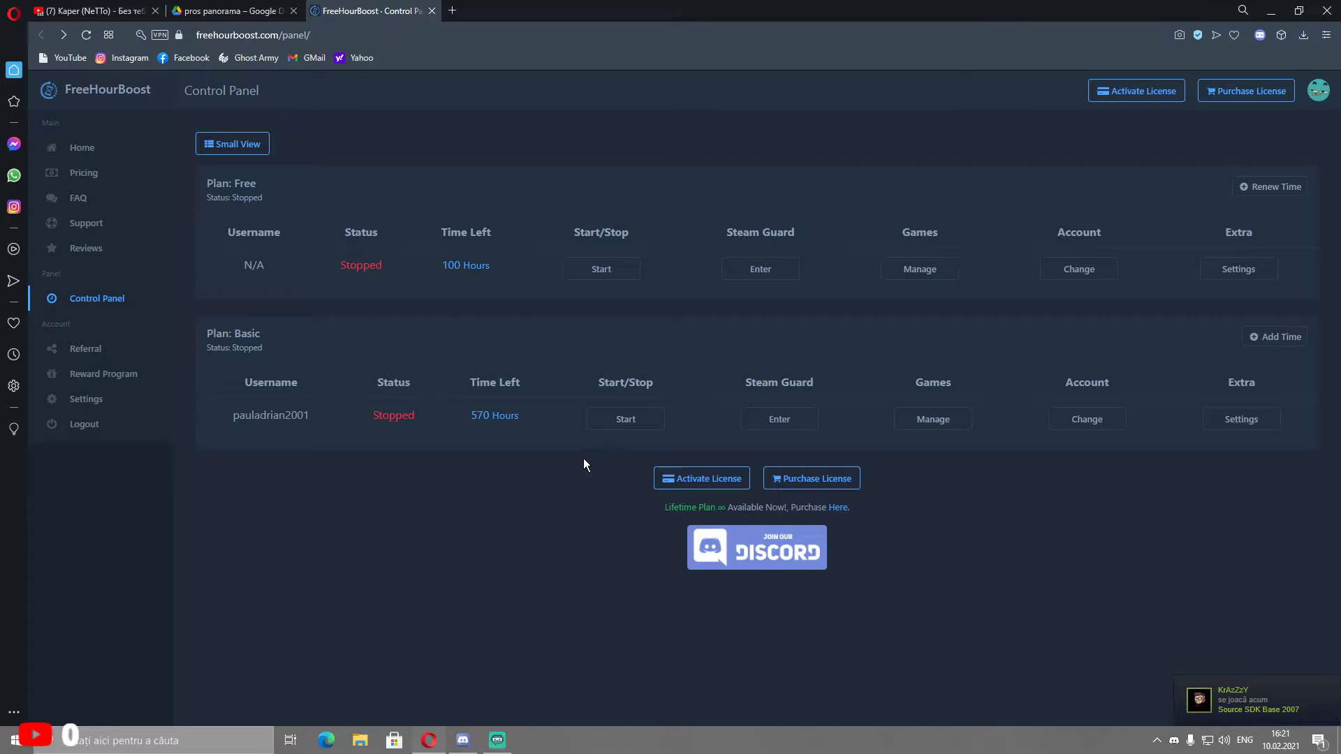
{"action": "mouse_move", "coordinate": [484, 423]}
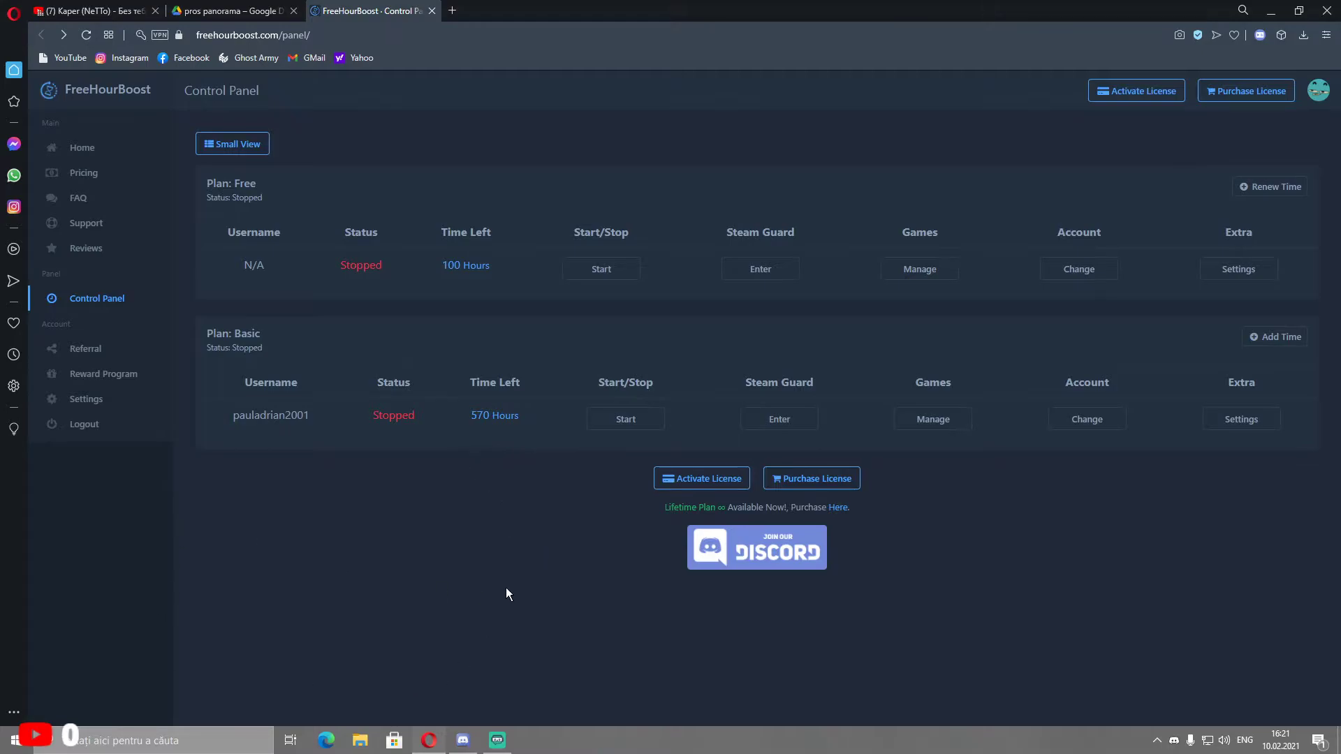
Examine the Register and Discord referral URLs on the Referral page, and open the Reward Program page.
{"action": "left_click", "coordinate": [63, 348]}
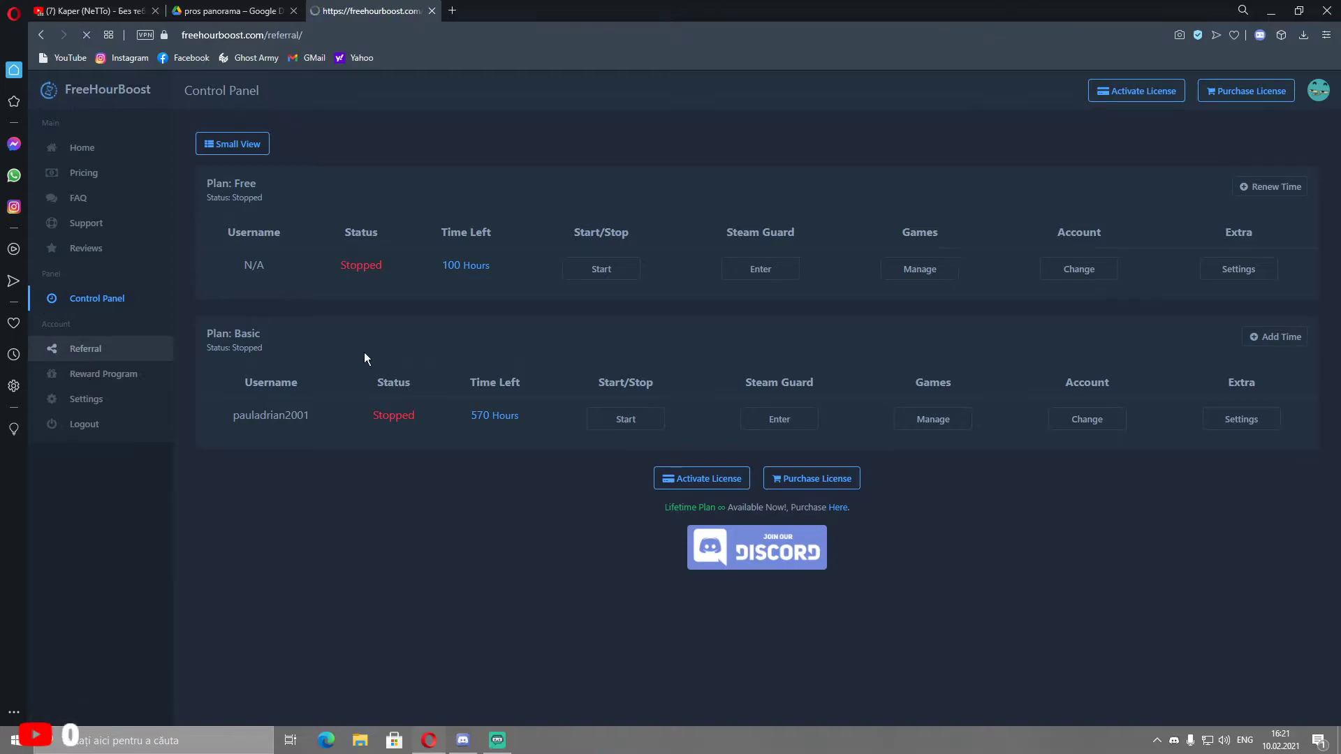
{"action": "double_click", "coordinate": [487, 228]}
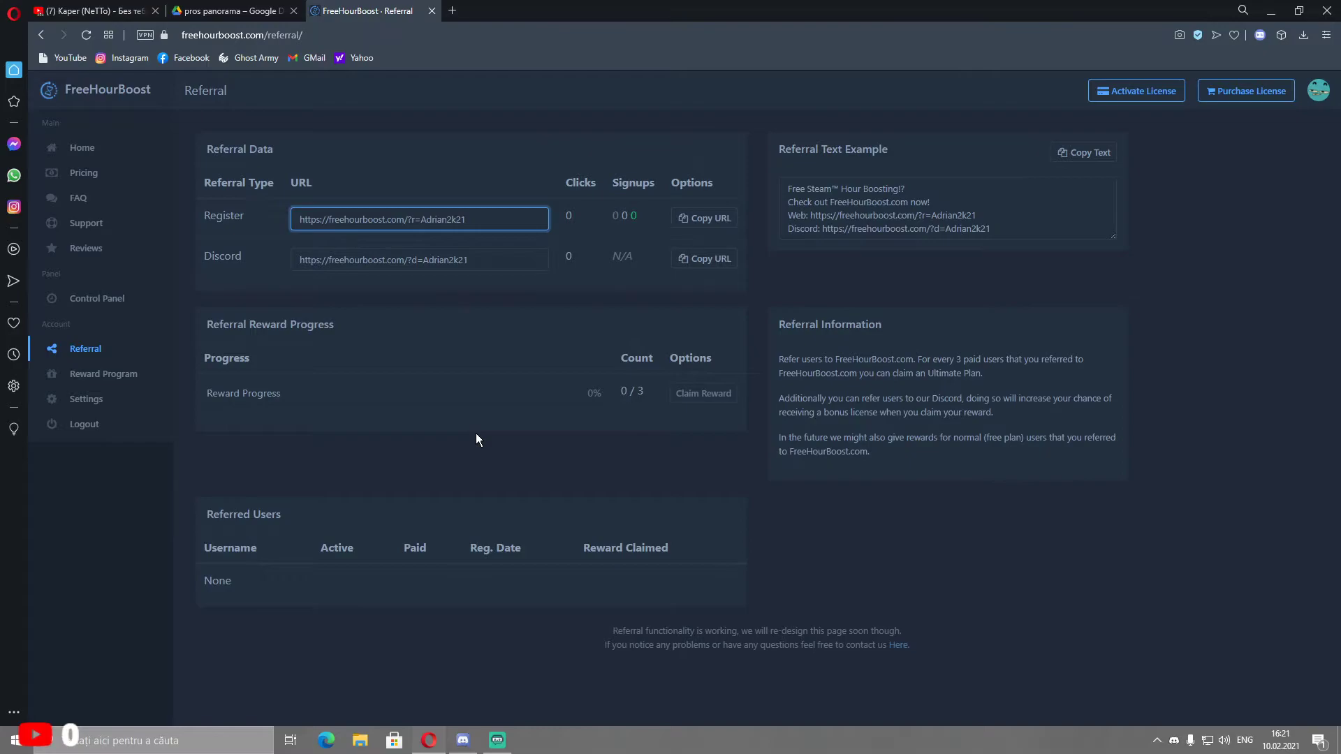
{"action": "left_click", "coordinate": [499, 263]}
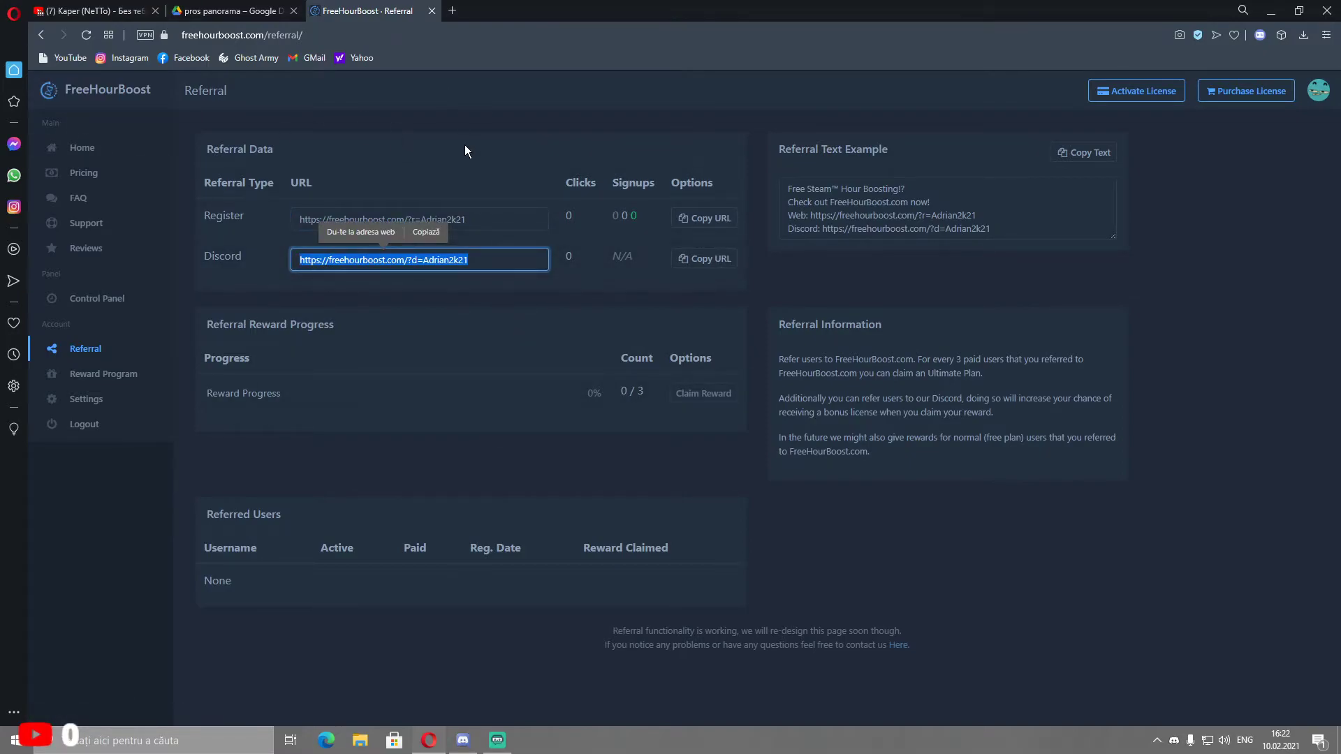
{"action": "left_click", "coordinate": [475, 110]}
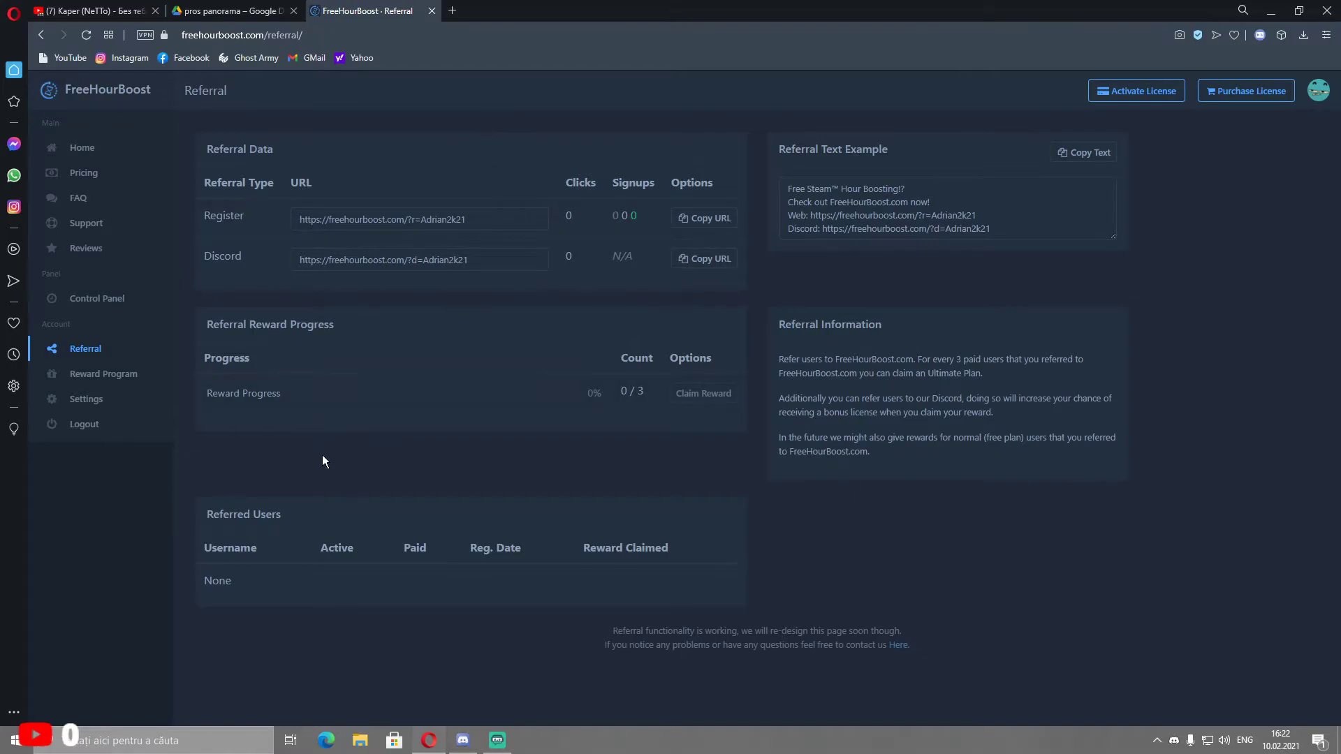
{"action": "left_click_drag", "start_coordinate": [489, 220], "coordinate": [249, 215]}
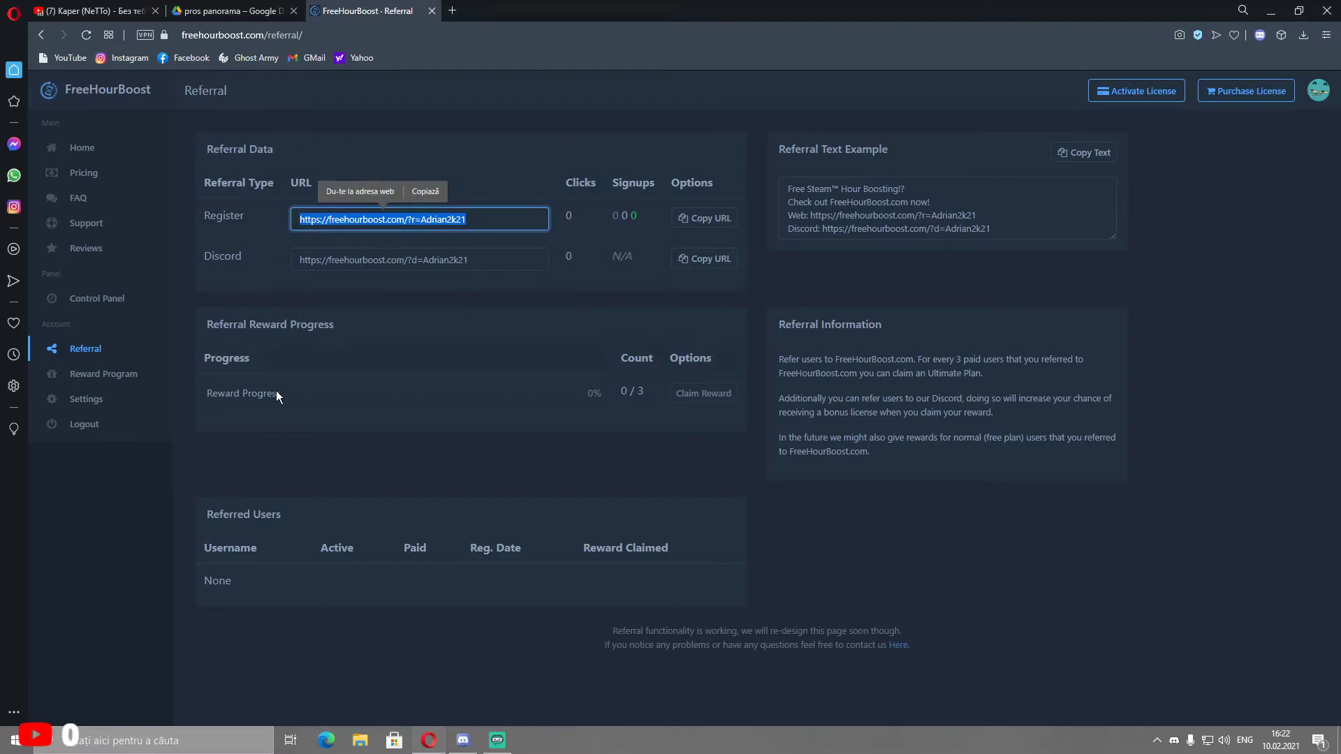
{"action": "left_click", "coordinate": [283, 421]}
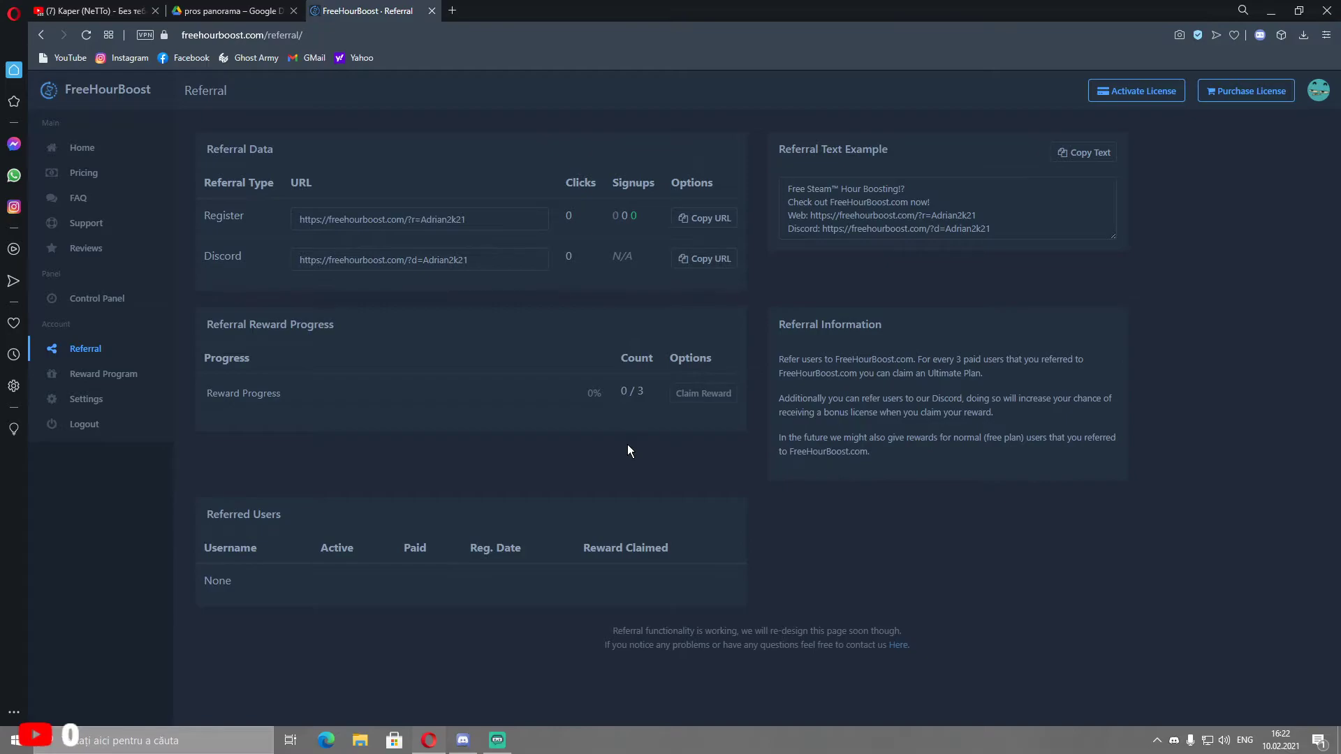
{"action": "left_click", "coordinate": [116, 383]}
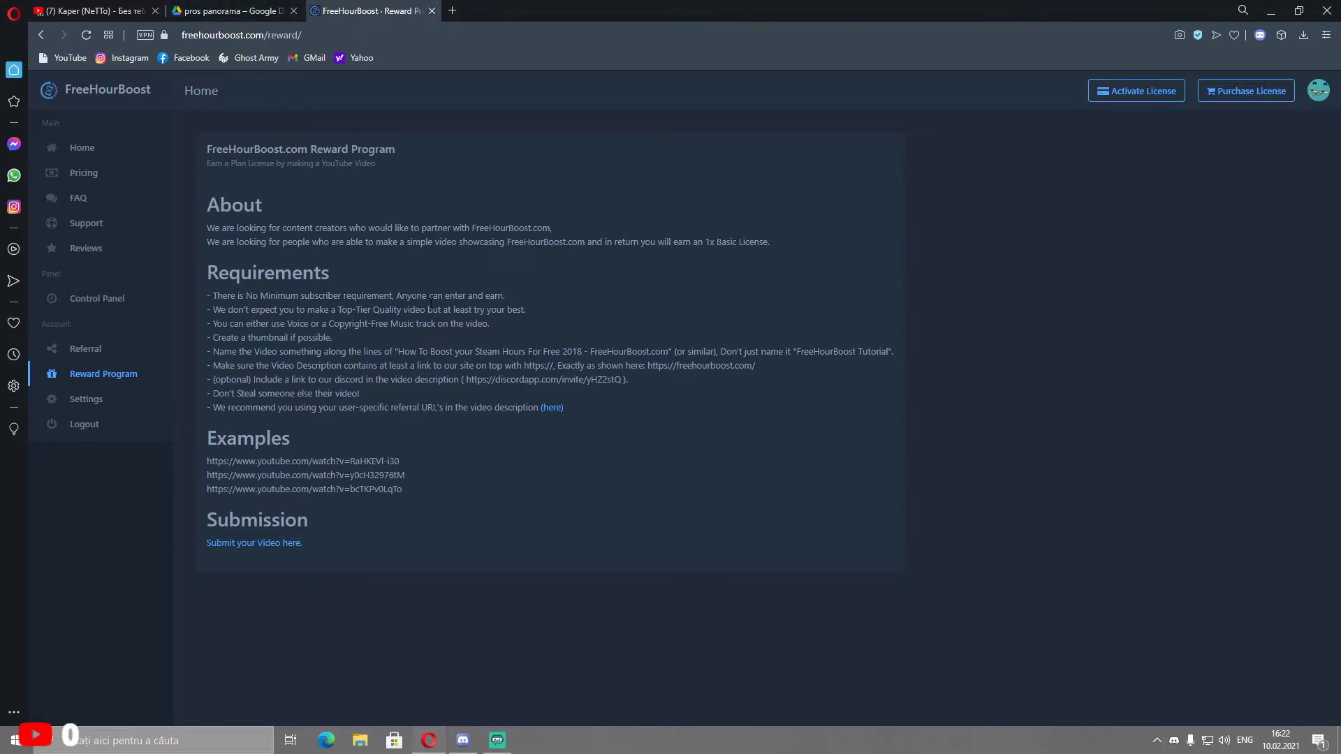
Switch to the pros panorama folder in Google Drive and highlight its web address.
{"action": "left_click", "coordinate": [249, 7]}
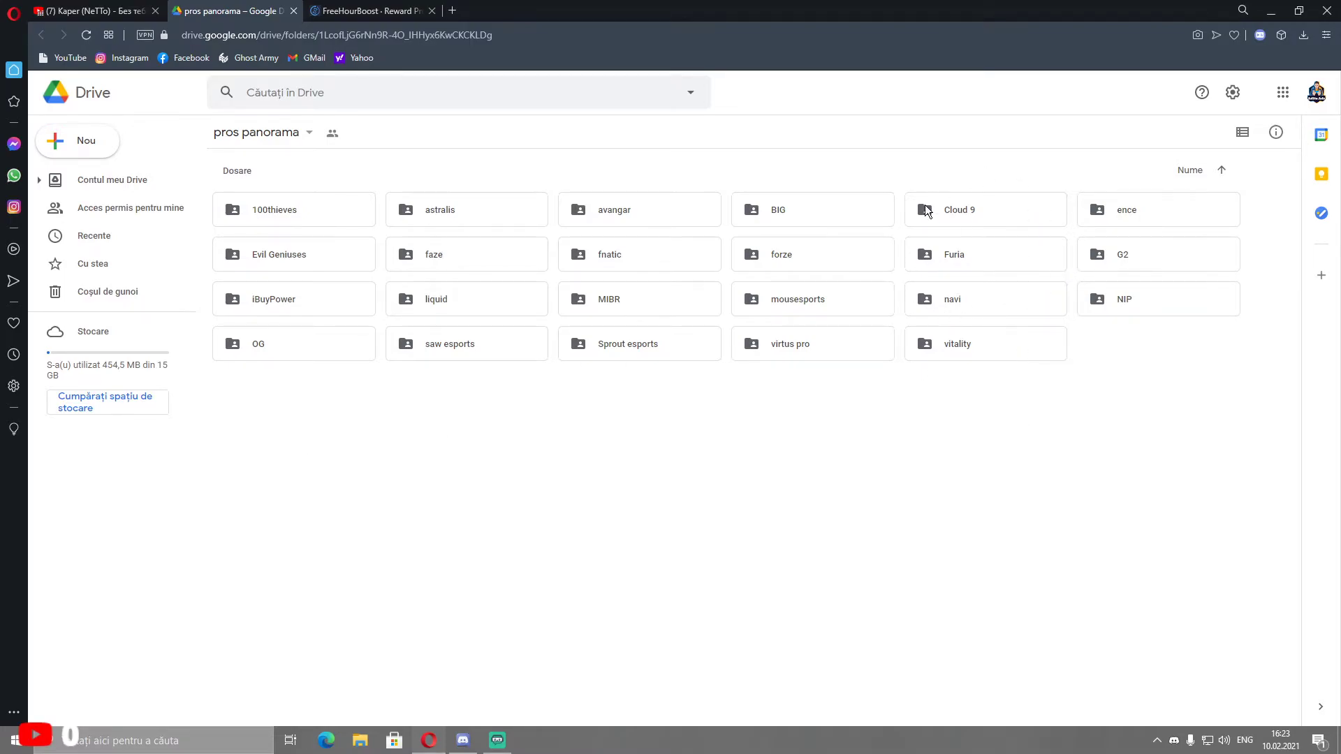
{"action": "left_click", "coordinate": [826, 299]}
{"action": "left_click_drag", "start_coordinate": [492, 34], "coordinate": [216, 34]}
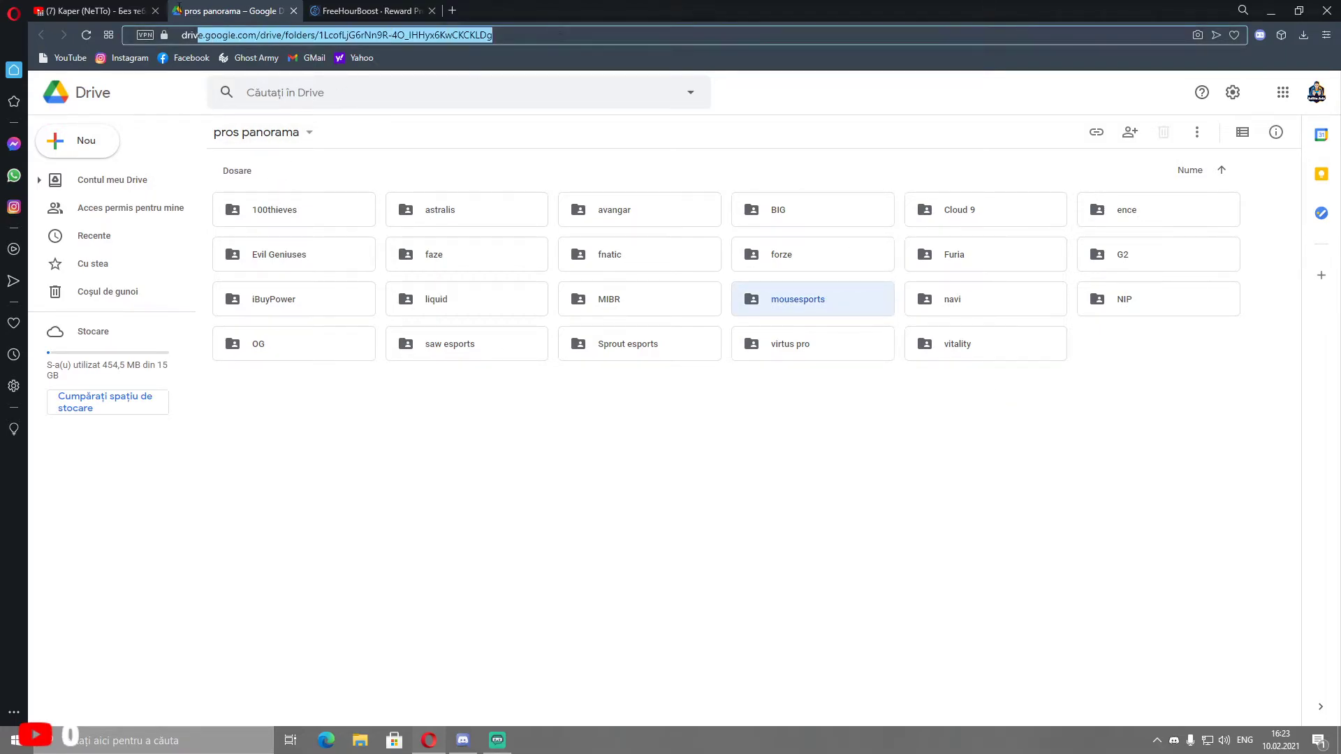
{"action": "left_click", "coordinate": [571, 463]}
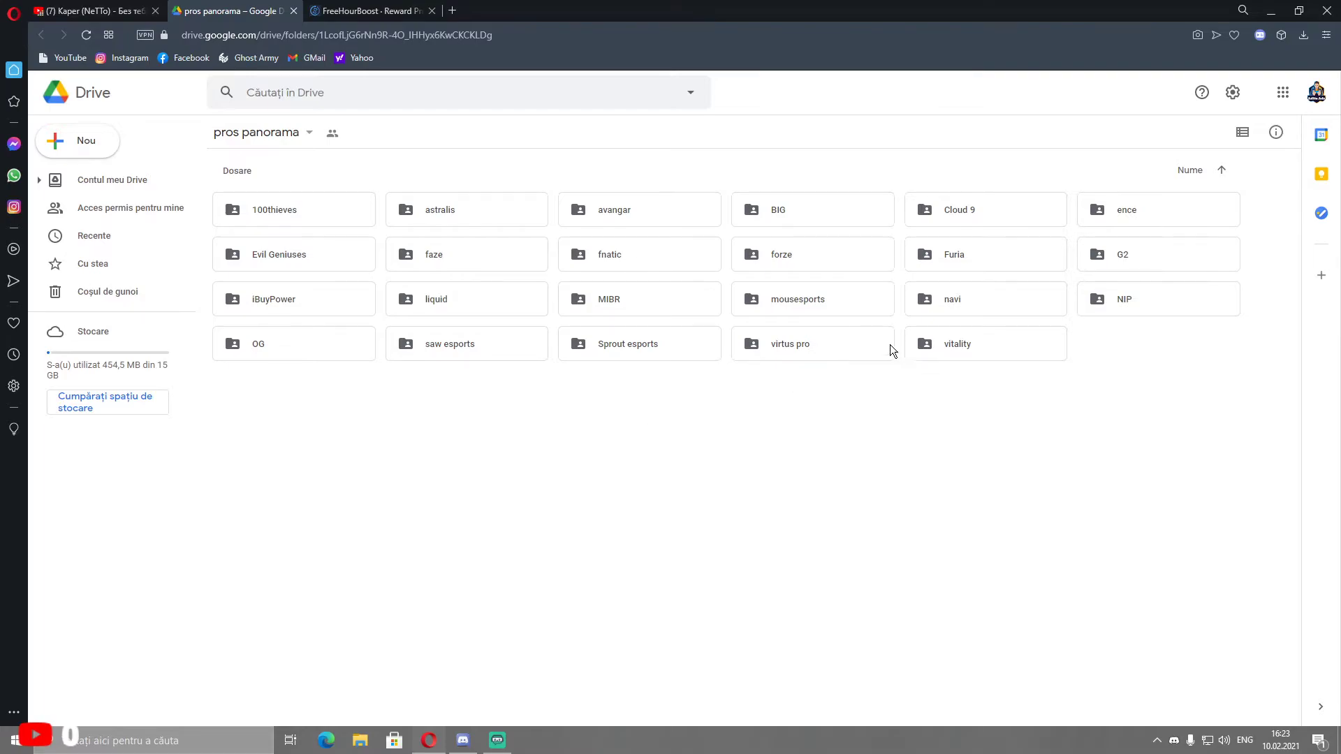
Download the mousesports folder from the pros panorama folder.
{"action": "left_click", "coordinate": [946, 302]}
{"action": "right_click", "coordinate": [783, 300]}
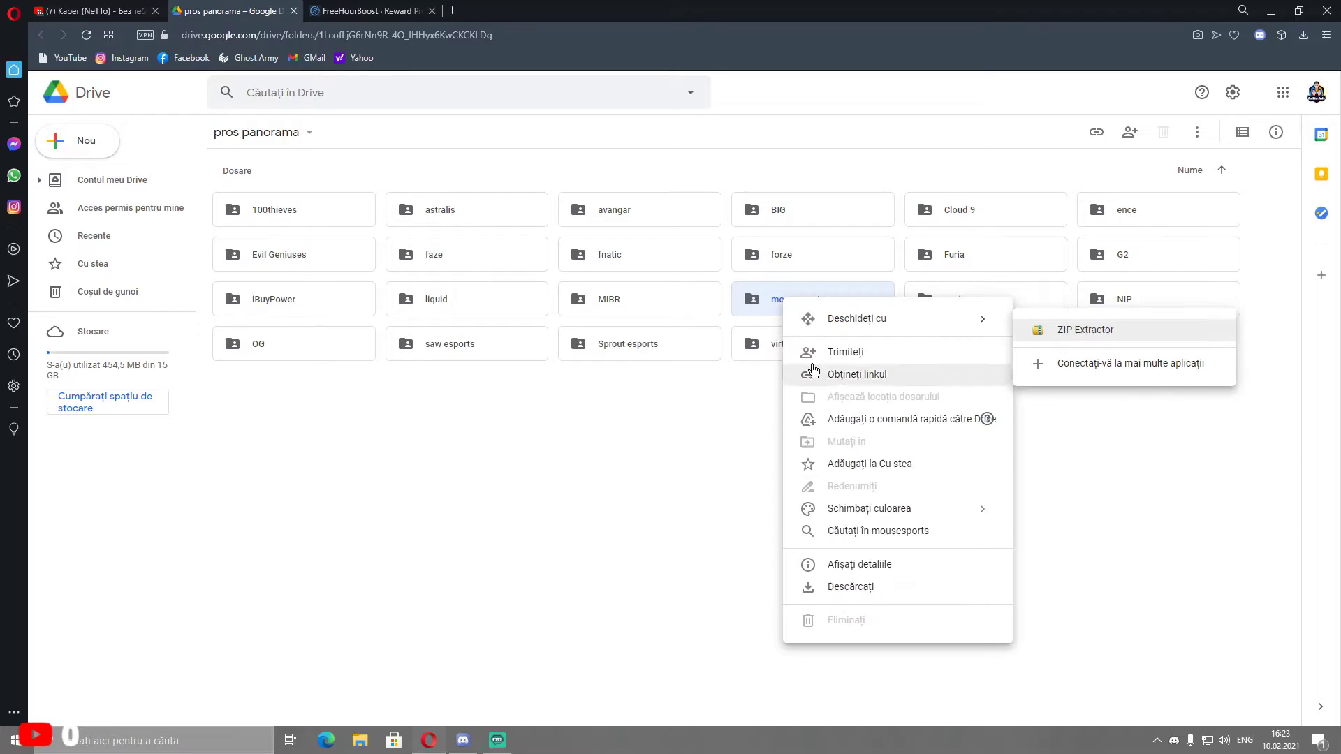
{"action": "left_click", "coordinate": [799, 590]}
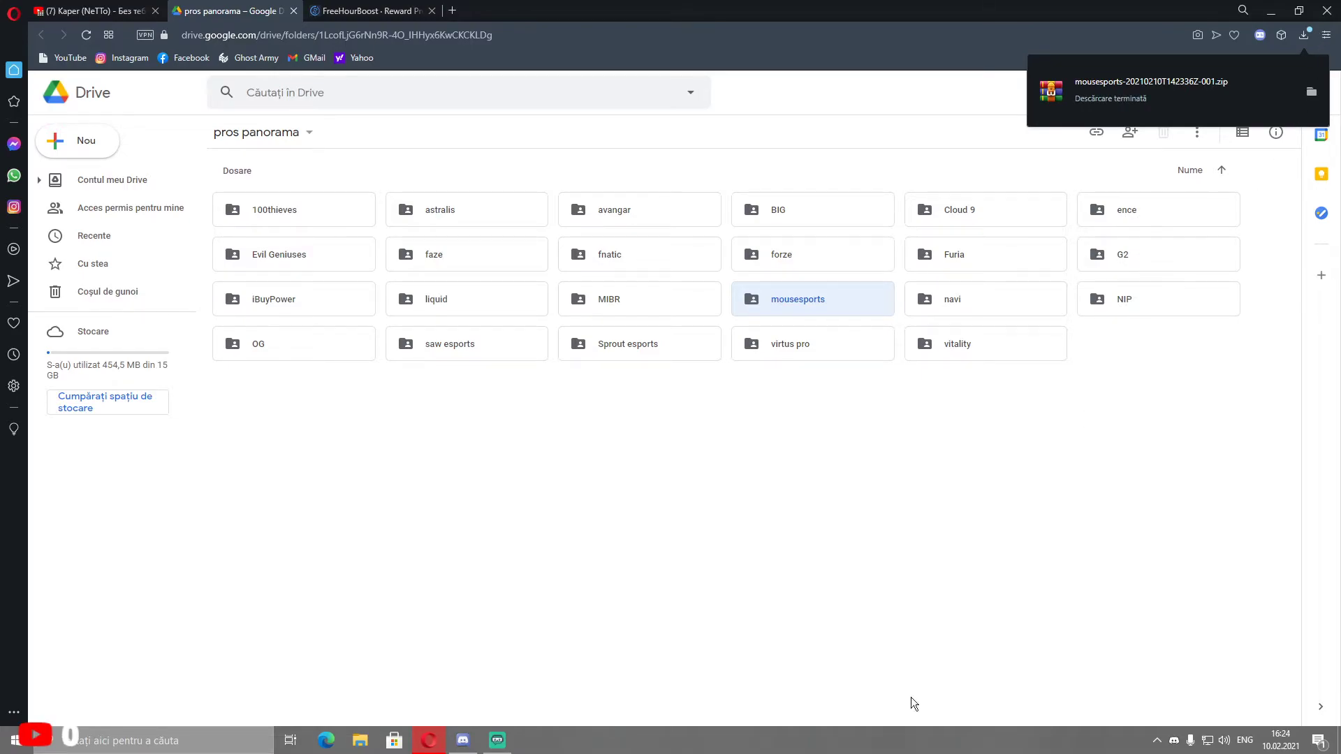
Switch to Streamlabs OBS, unmute the Mic/Aux audio source, and return to the browser.
{"action": "left_click", "coordinate": [497, 740]}
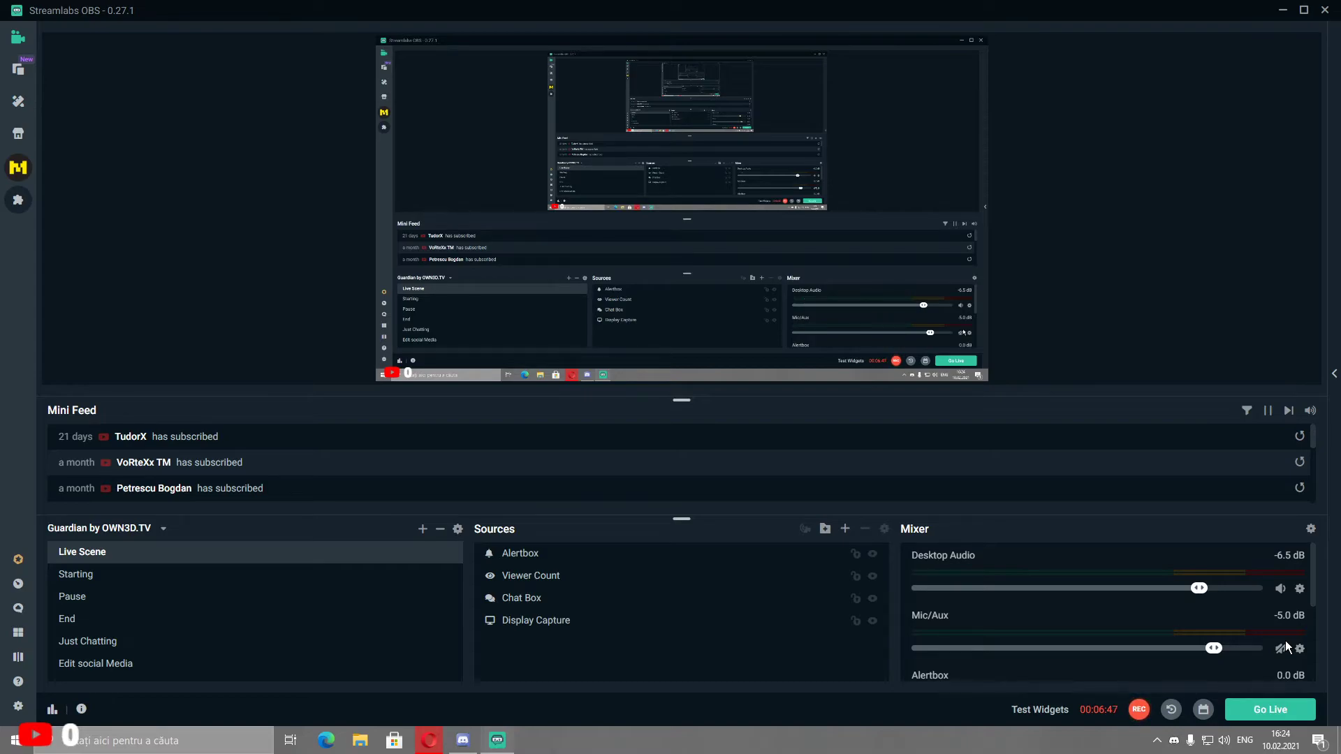
{"action": "left_click", "coordinate": [1280, 649]}
{"action": "left_click", "coordinate": [1280, 649]}
{"action": "left_click", "coordinate": [1279, 648]}
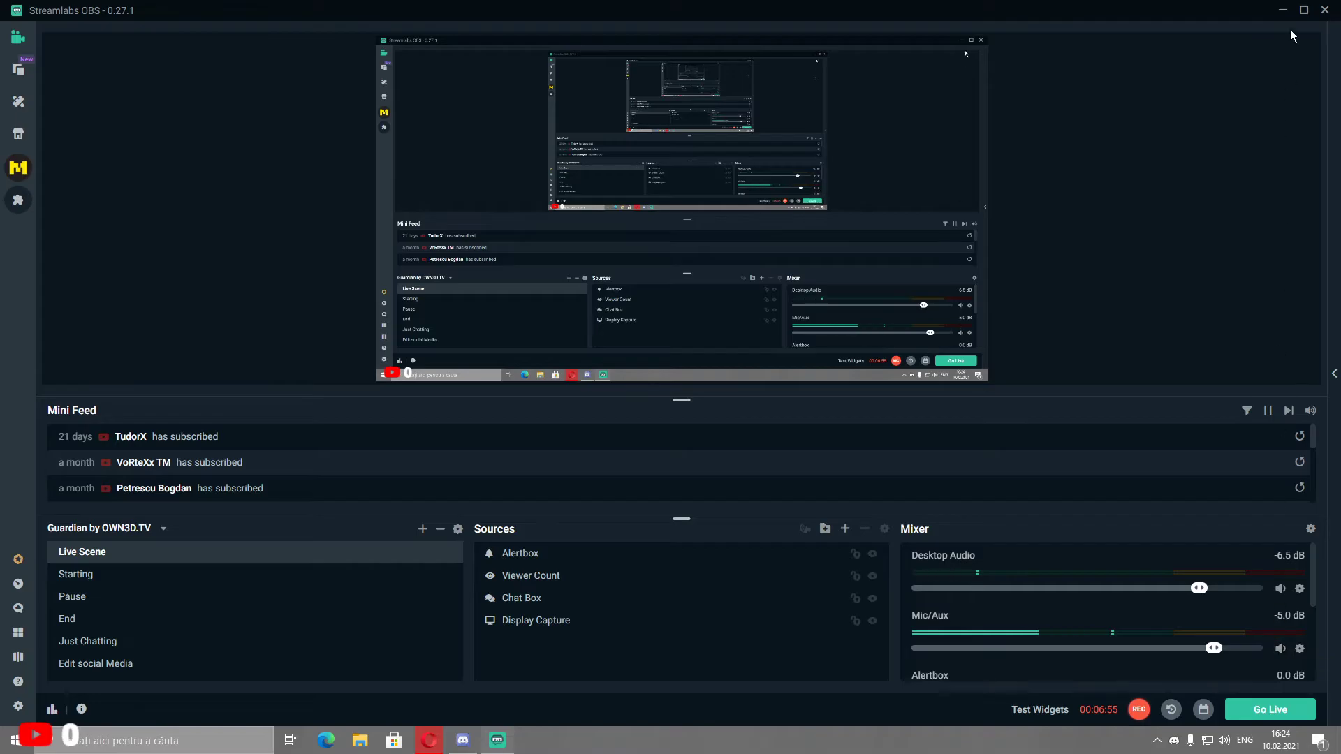
{"action": "left_click", "coordinate": [1282, 10]}
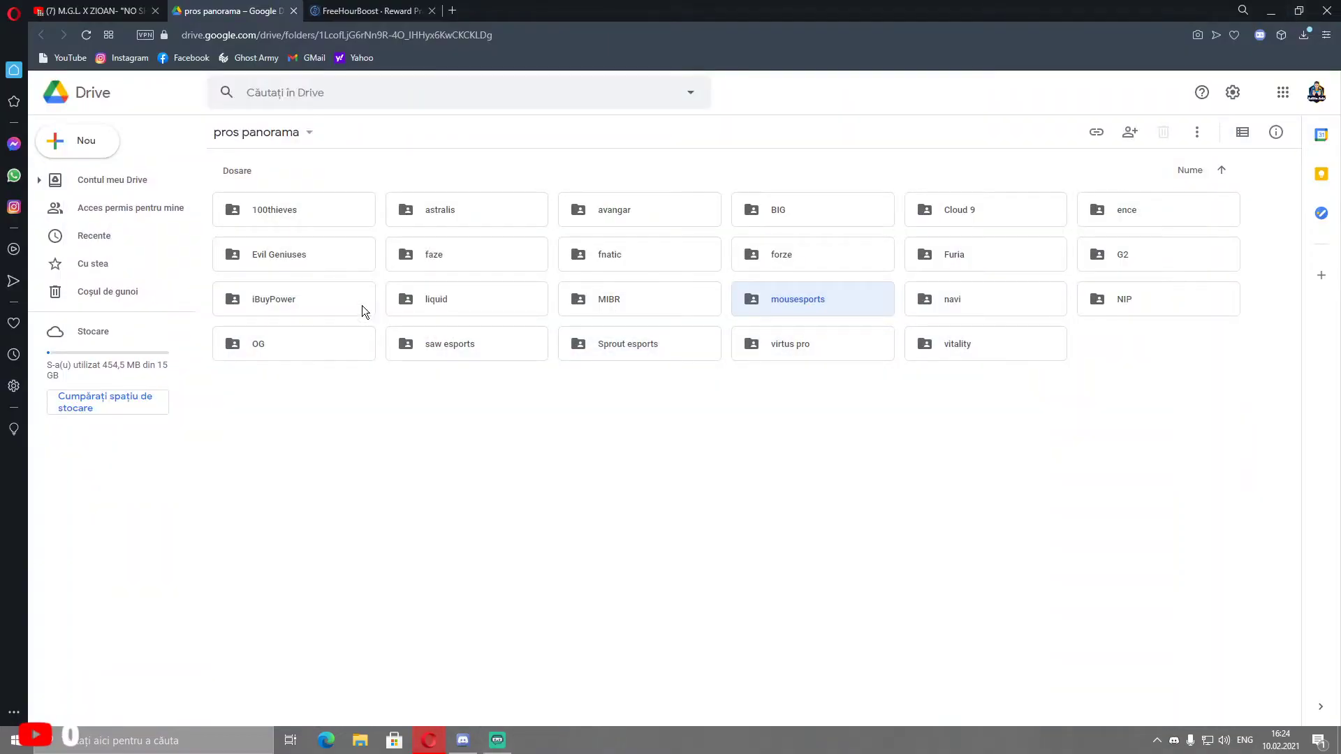
Show the downloaded mousesports archive in its folder and extract its contents there.
{"action": "left_click", "coordinate": [1304, 35]}
{"action": "left_click", "coordinate": [1298, 125]}
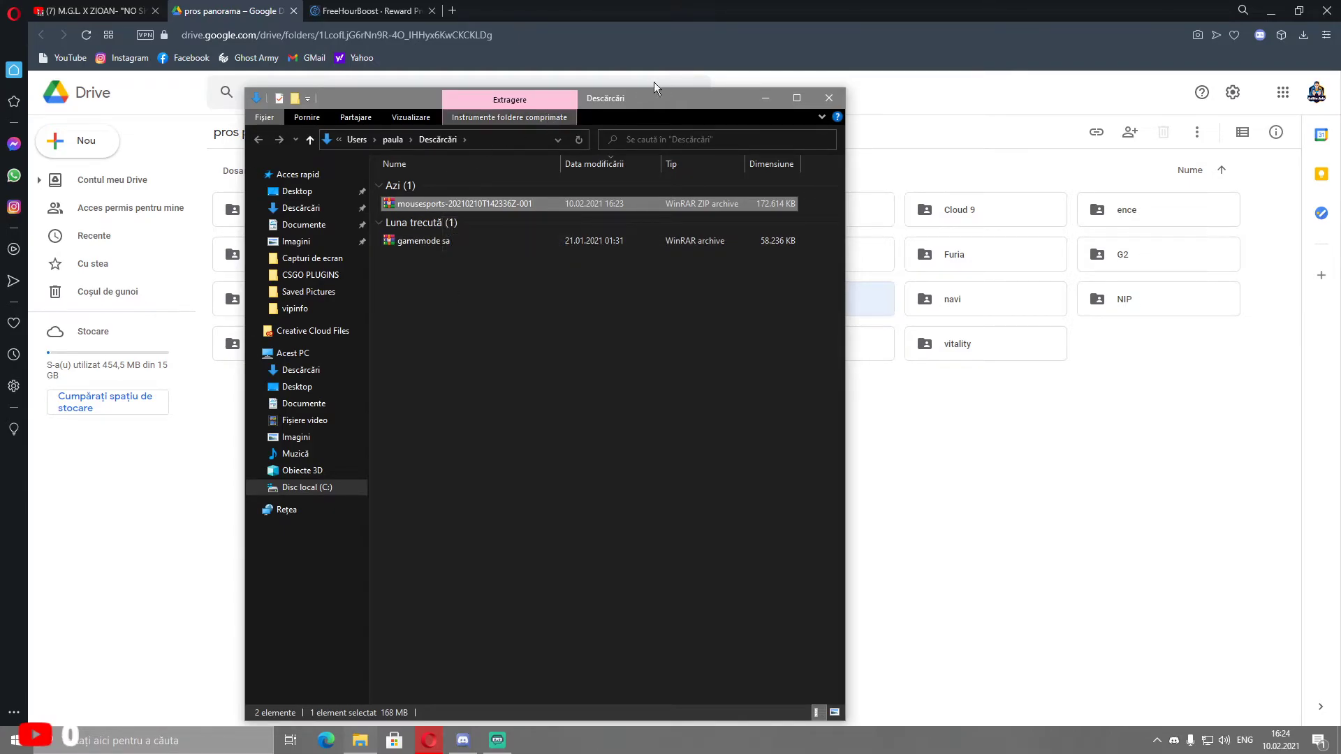
{"action": "left_click_drag", "start_coordinate": [661, 95], "coordinate": [943, 58]}
{"action": "right_click", "coordinate": [728, 166]}
{"action": "left_click", "coordinate": [552, 224]}
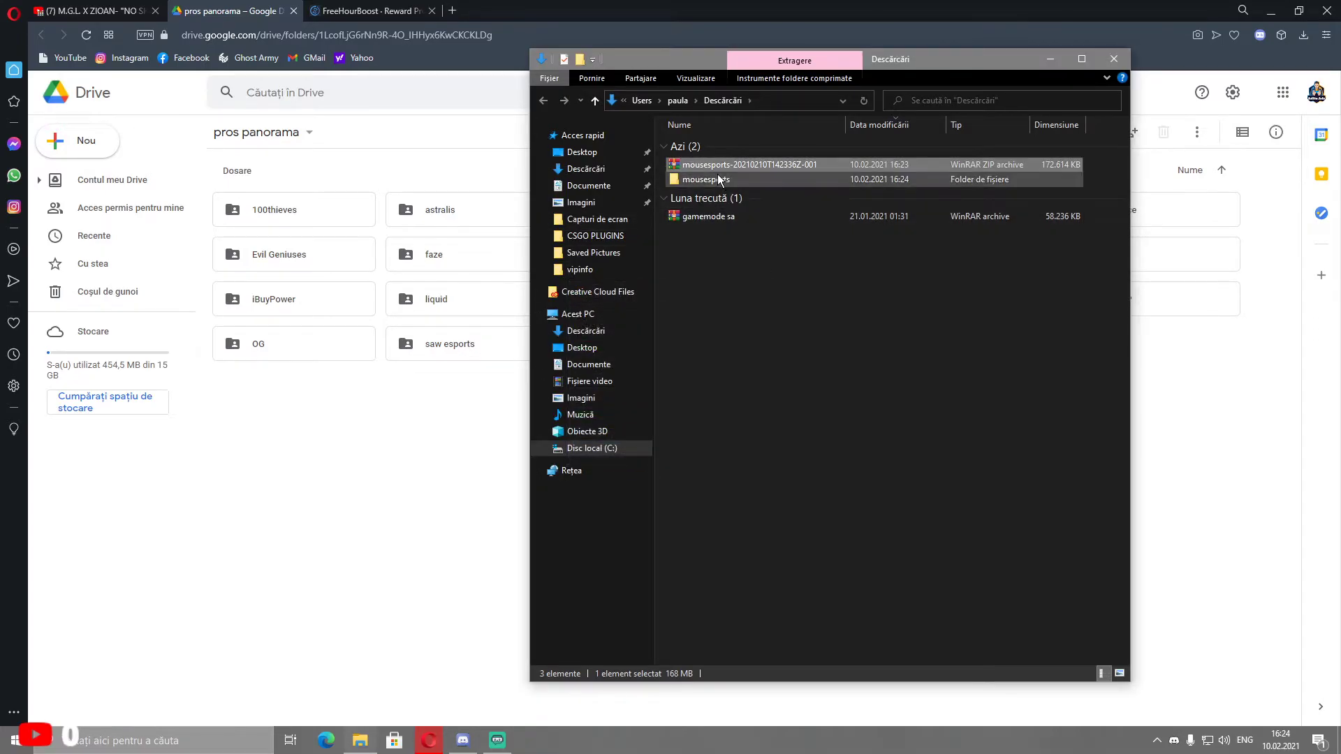
Open the extracted mousesports folder and look through its 4_3 and 16_9 subfolders, including the contents of 16_9.
{"action": "double_click", "coordinate": [714, 174]}
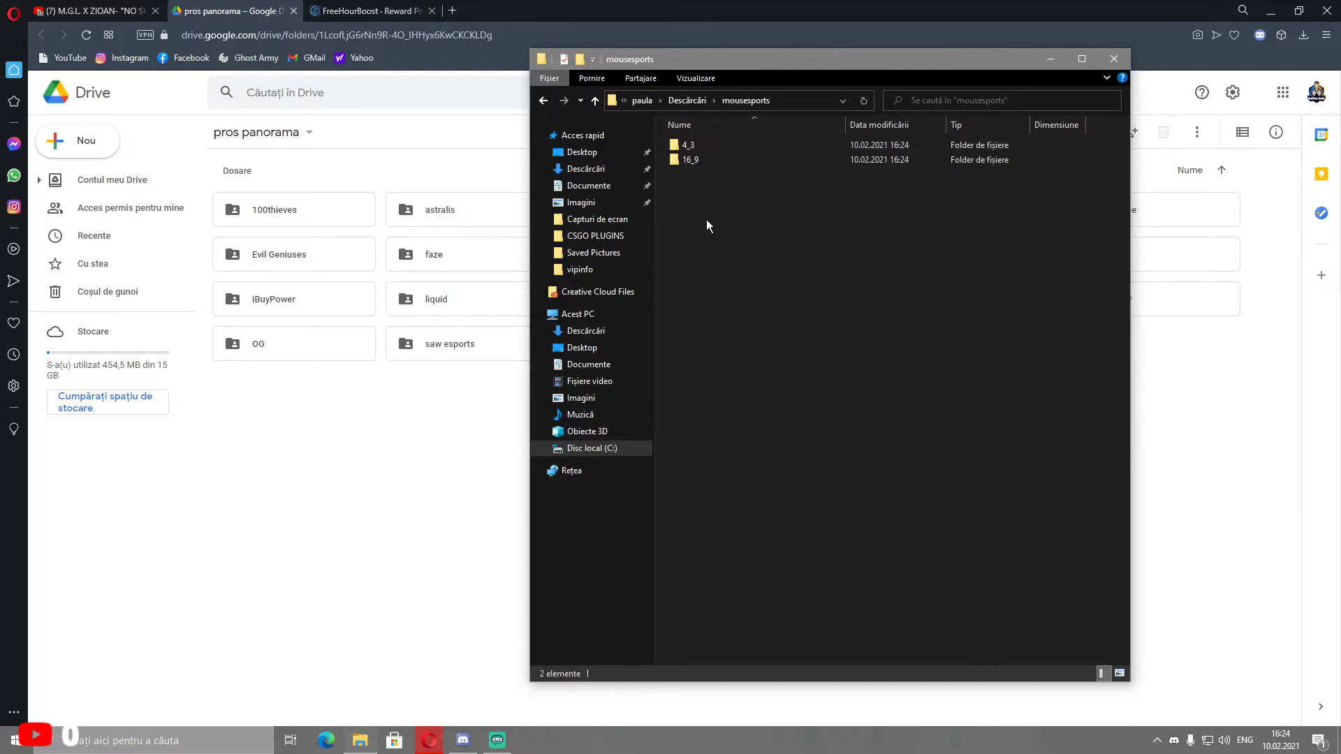
{"action": "left_click", "coordinate": [726, 144]}
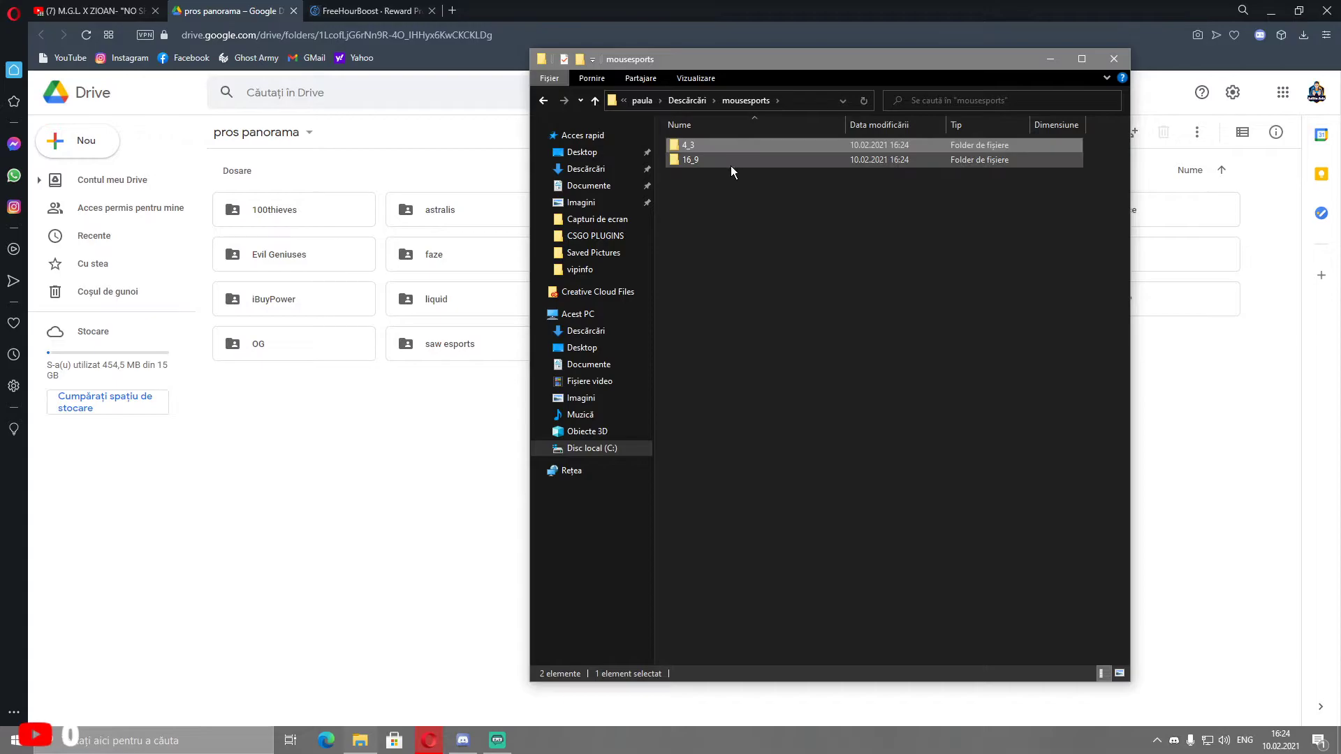
{"action": "left_click", "coordinate": [731, 165]}
{"action": "left_click", "coordinate": [731, 283]}
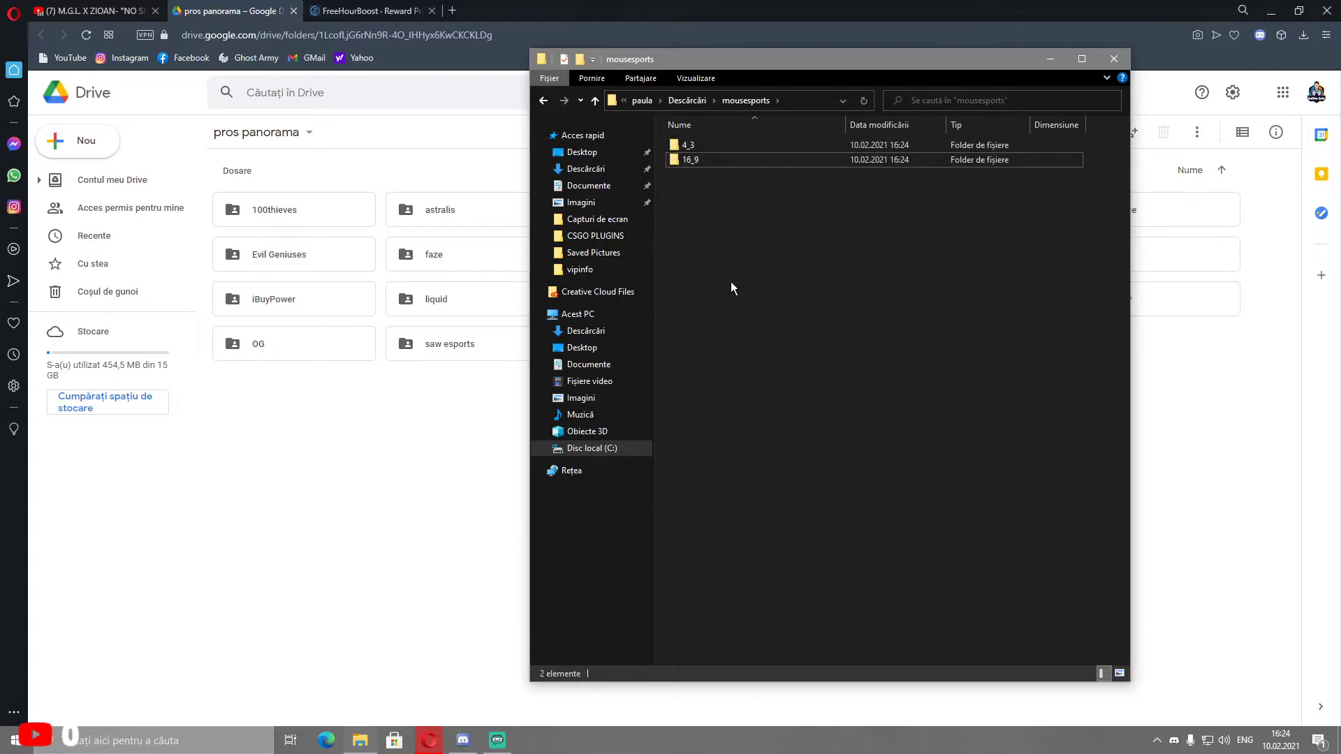
{"action": "double_click", "coordinate": [706, 157]}
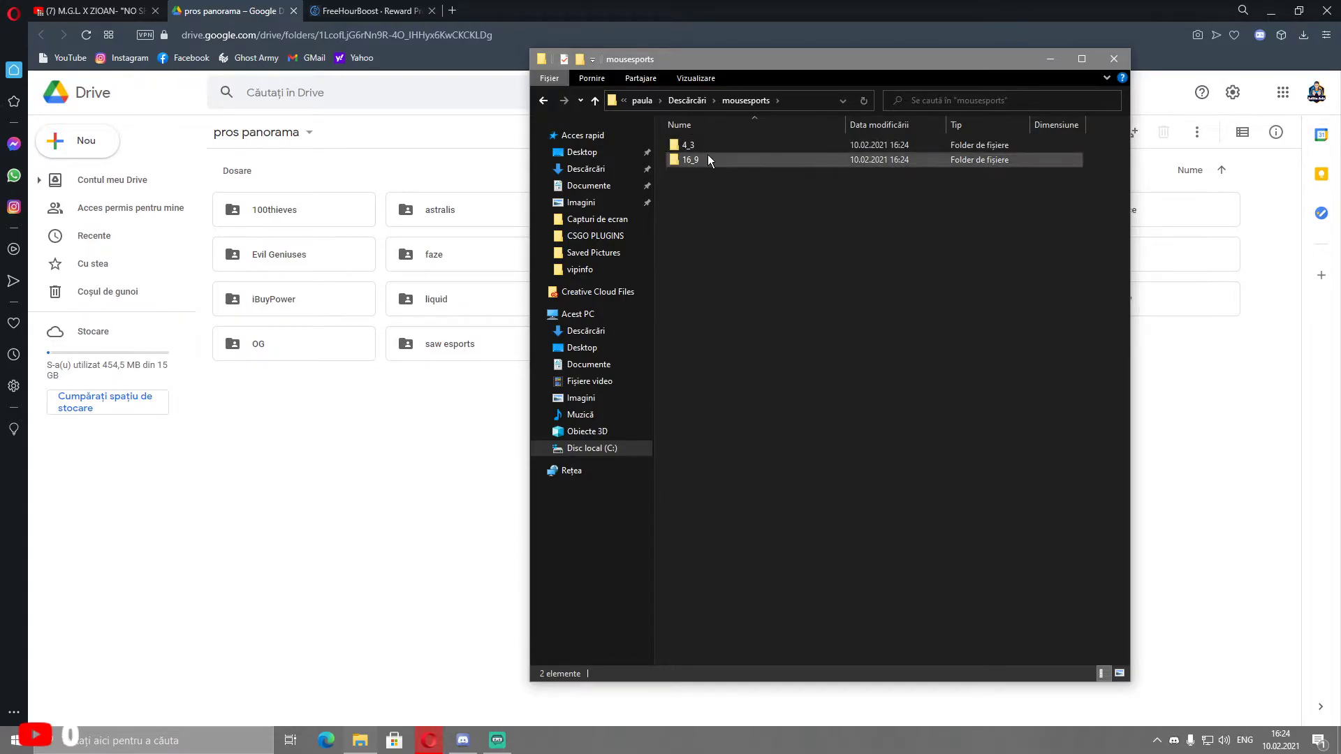
{"action": "left_click_drag", "start_coordinate": [890, 210], "coordinate": [739, 224]}
{"action": "key", "text": "alt+Left"}
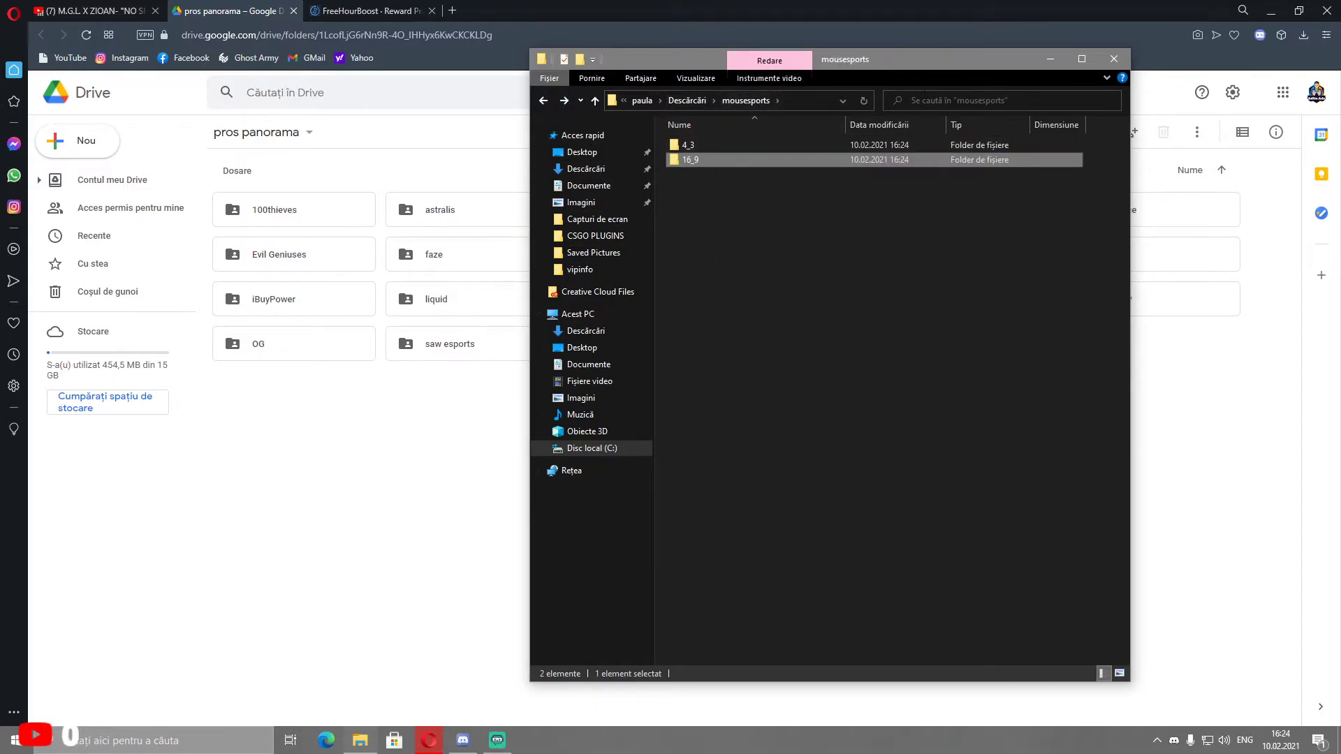
{"action": "left_click_drag", "start_coordinate": [932, 65], "coordinate": [774, 61]}
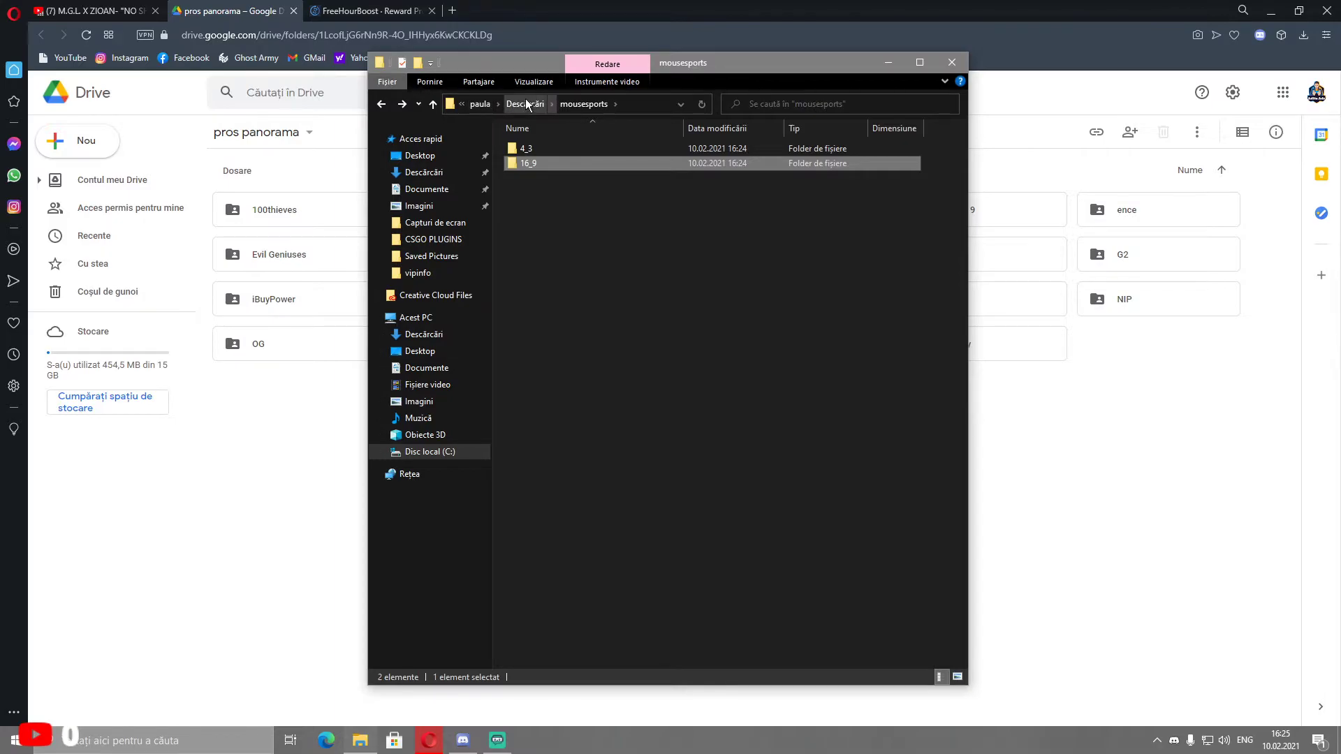
Open the Counter-Strike Global Offensive folder on drive C:, under Steam, steamapps, common.
{"action": "left_click", "coordinate": [431, 453]}
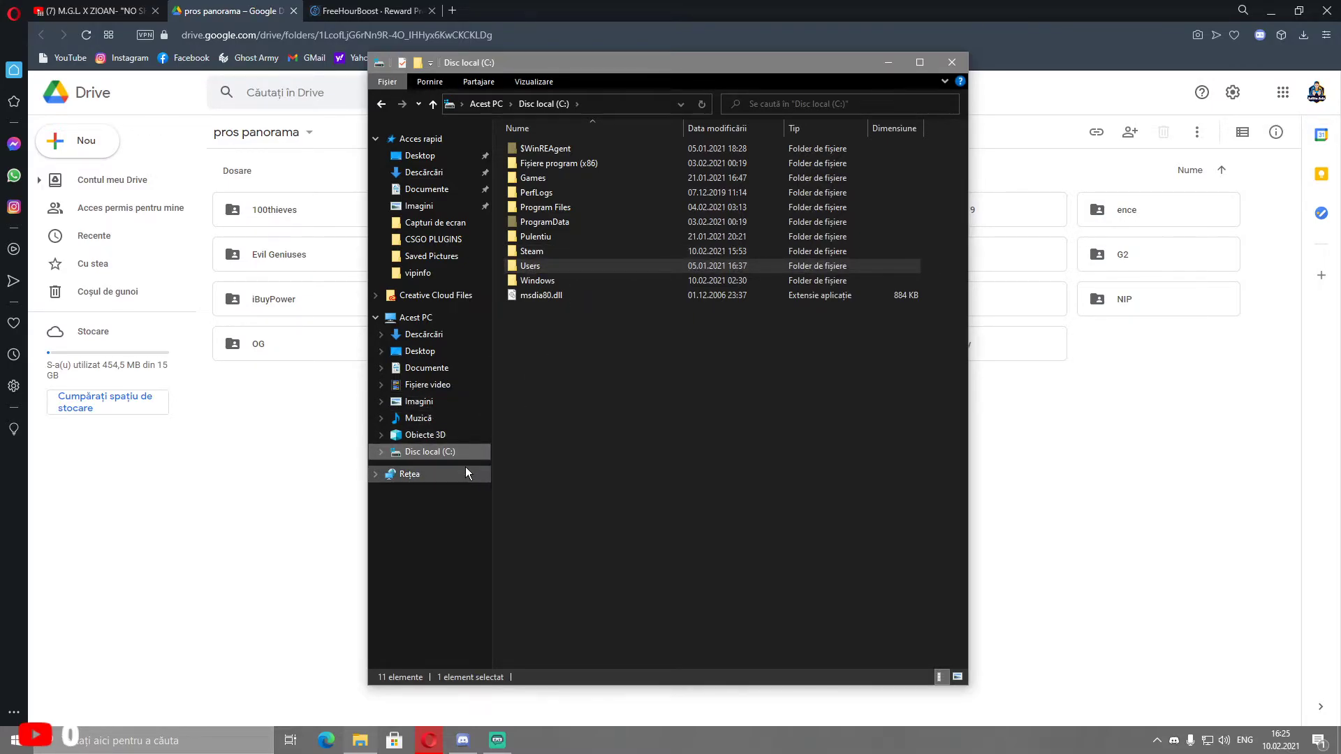
{"action": "double_click", "coordinate": [557, 255]}
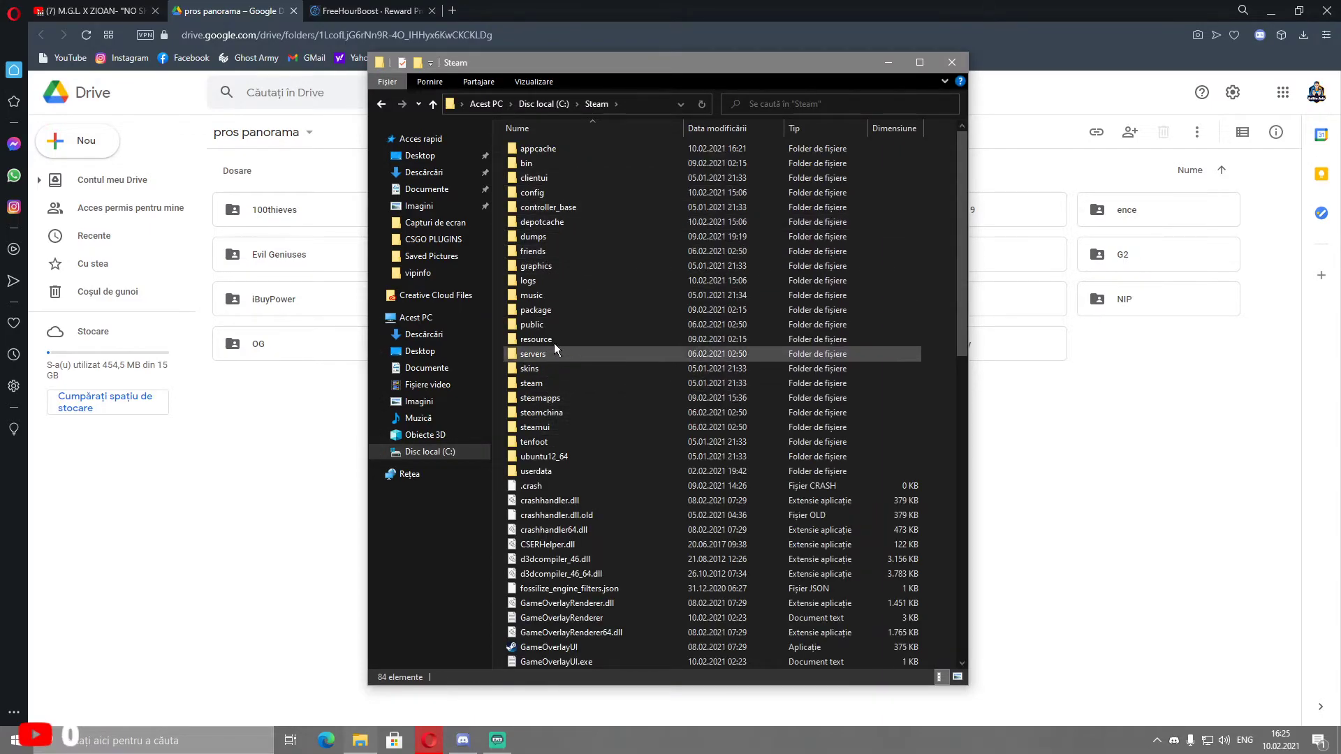
{"action": "left_click", "coordinate": [510, 399]}
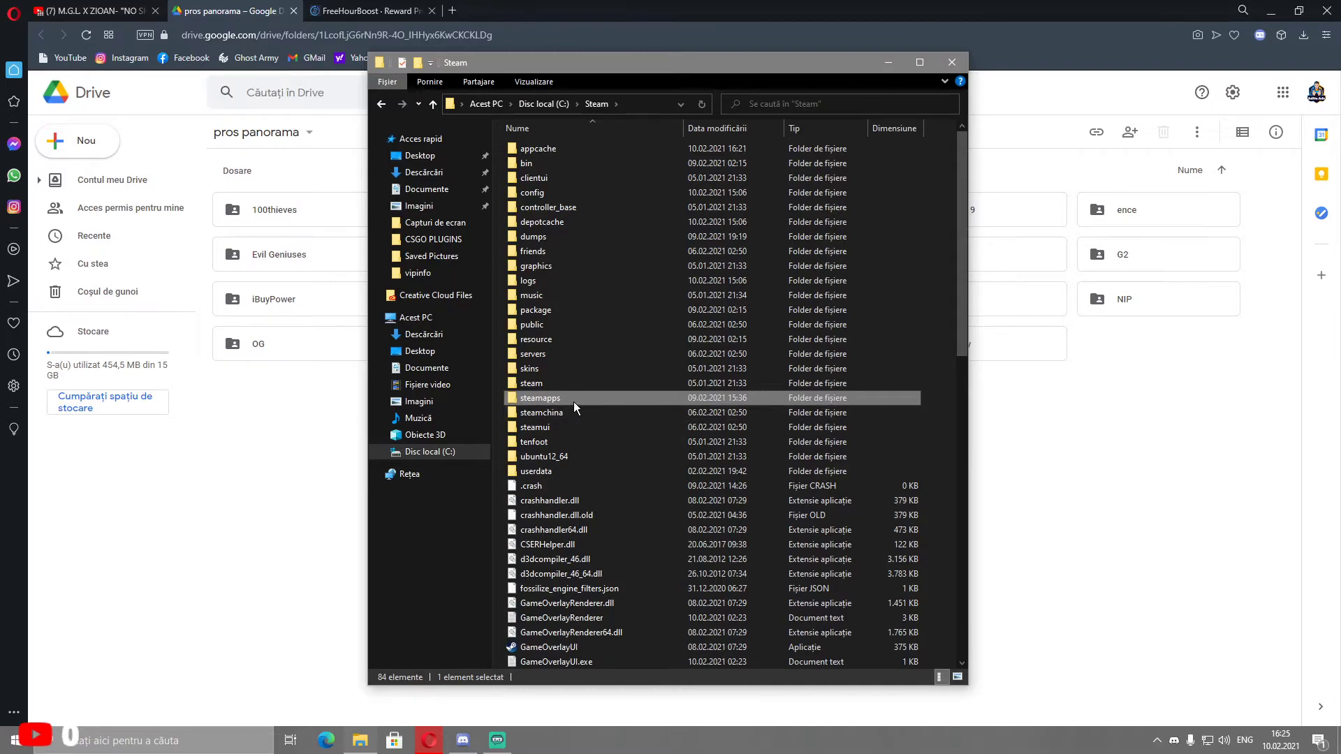
{"action": "double_click", "coordinate": [573, 401]}
{"action": "double_click", "coordinate": [572, 148]}
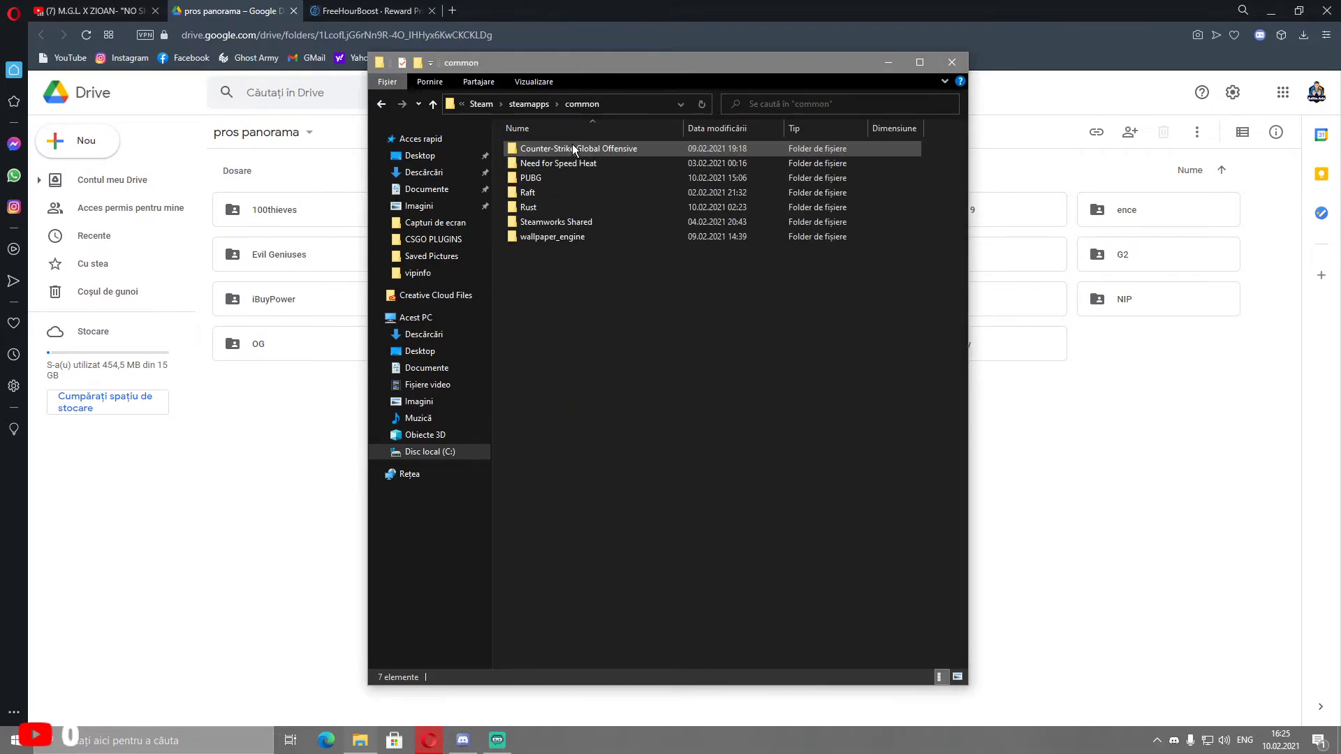
{"action": "double_click", "coordinate": [573, 149]}
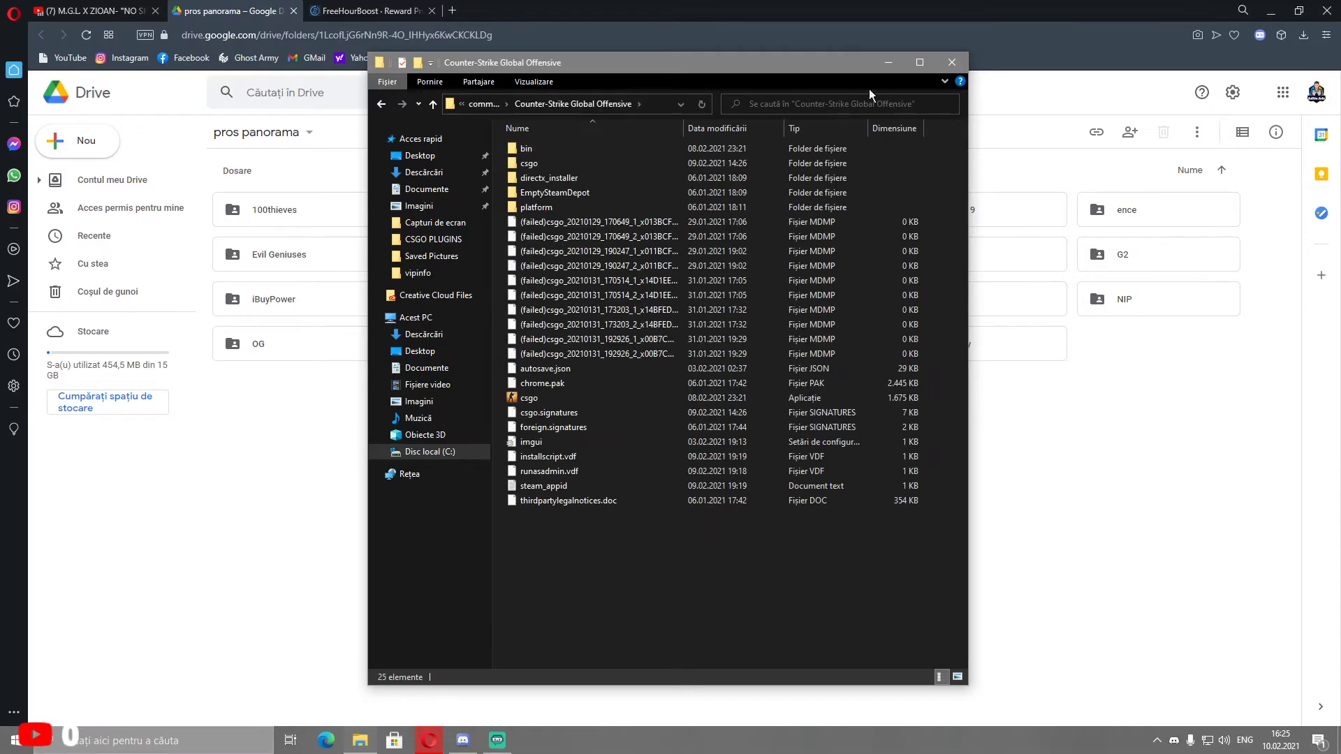
Maximize the folder window and open the videos folder inside csgo, panorama.
{"action": "left_click", "coordinate": [925, 65]}
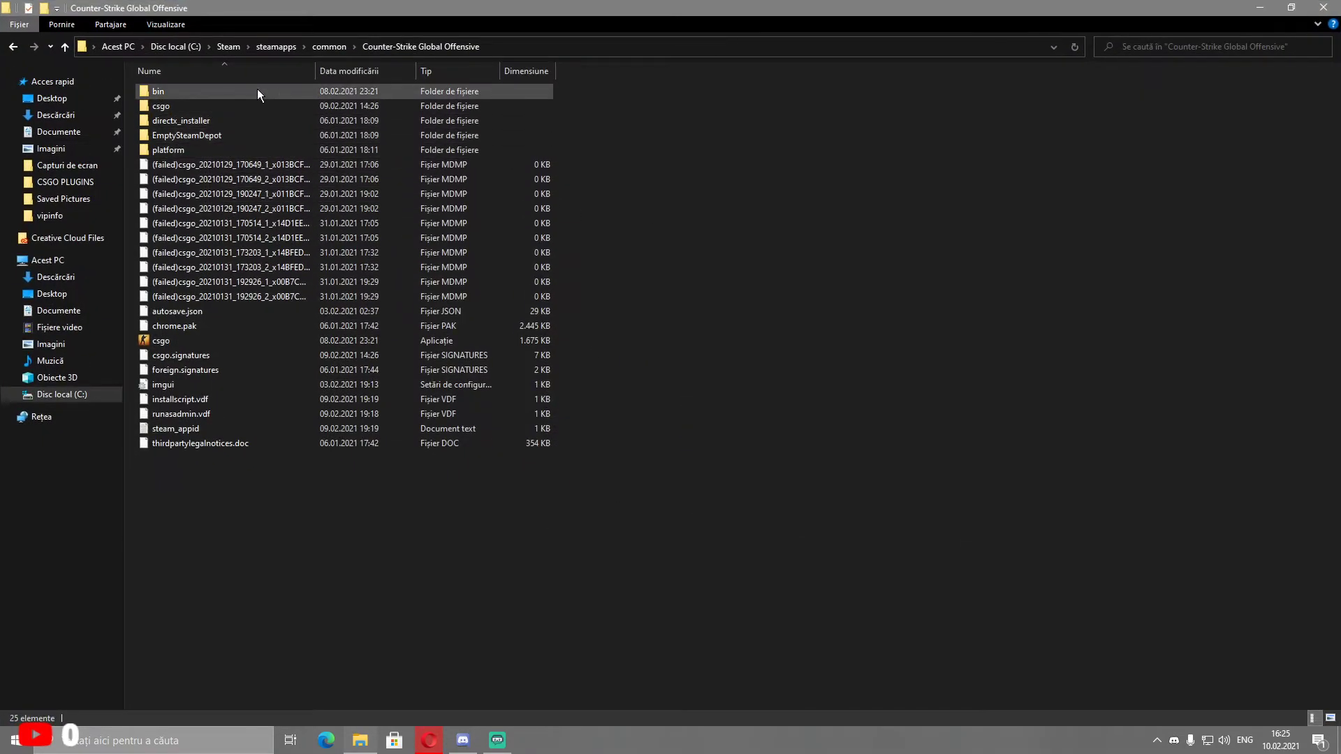
{"action": "double_click", "coordinate": [207, 105]}
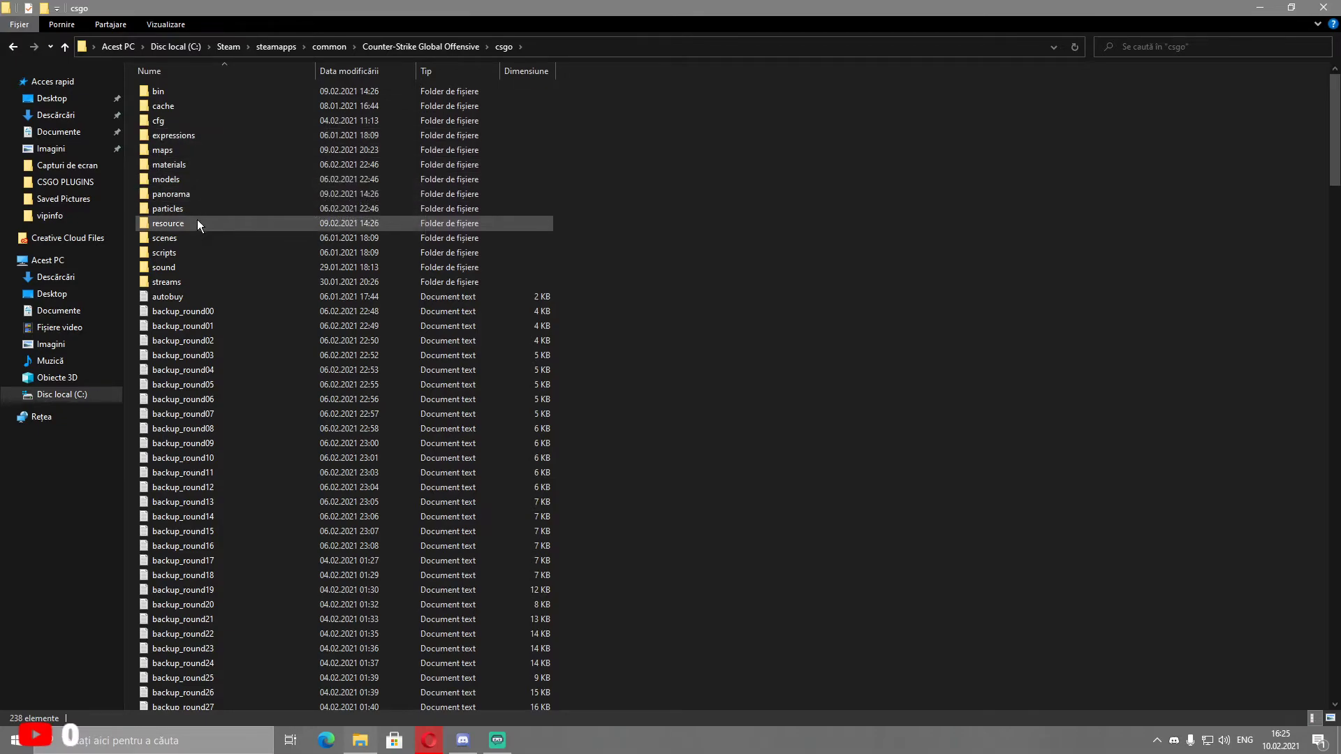
{"action": "left_click", "coordinate": [190, 199]}
{"action": "double_click", "coordinate": [190, 199]}
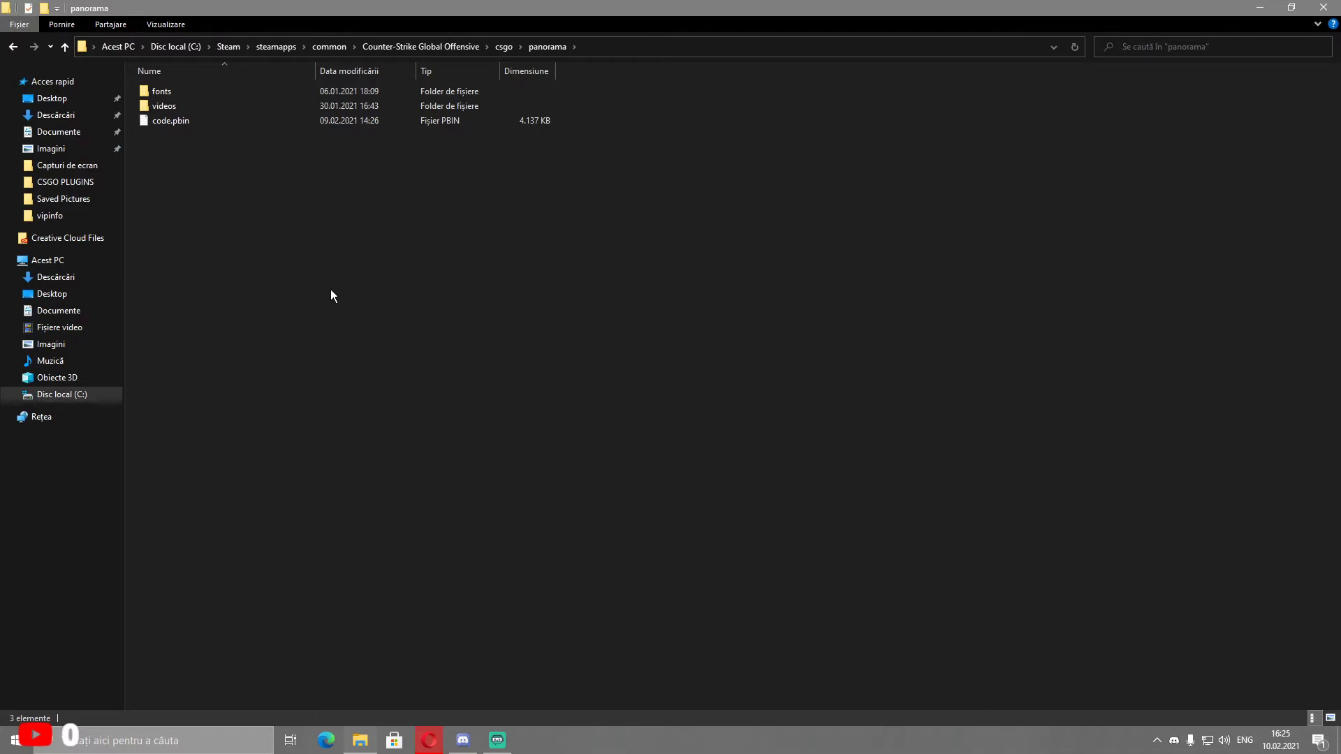
{"action": "double_click", "coordinate": [217, 111]}
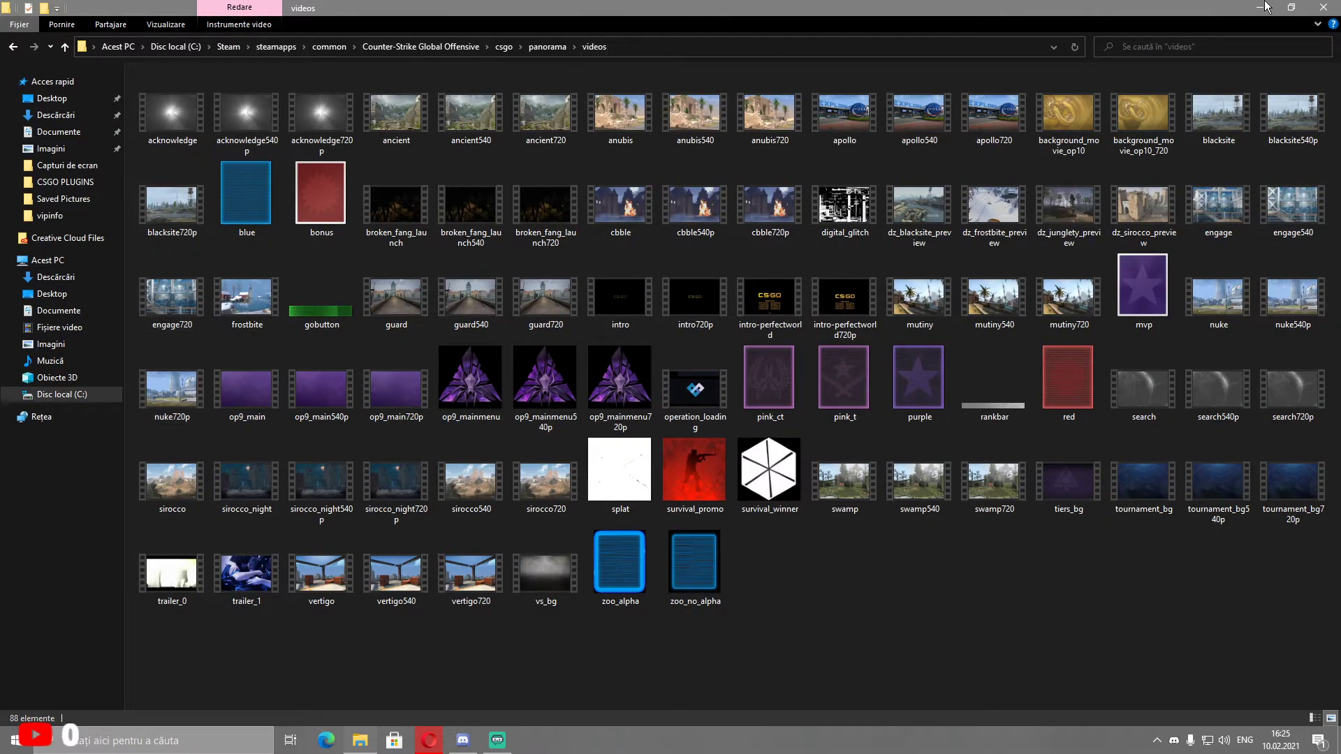
Reveal the browser's downloaded mousesports archive, open the extracted mousesports 16_9 folder, and position its window over the game's videos folder.
{"action": "left_click", "coordinate": [430, 739]}
{"action": "left_click", "coordinate": [1303, 35]}
{"action": "left_click", "coordinate": [1309, 131]}
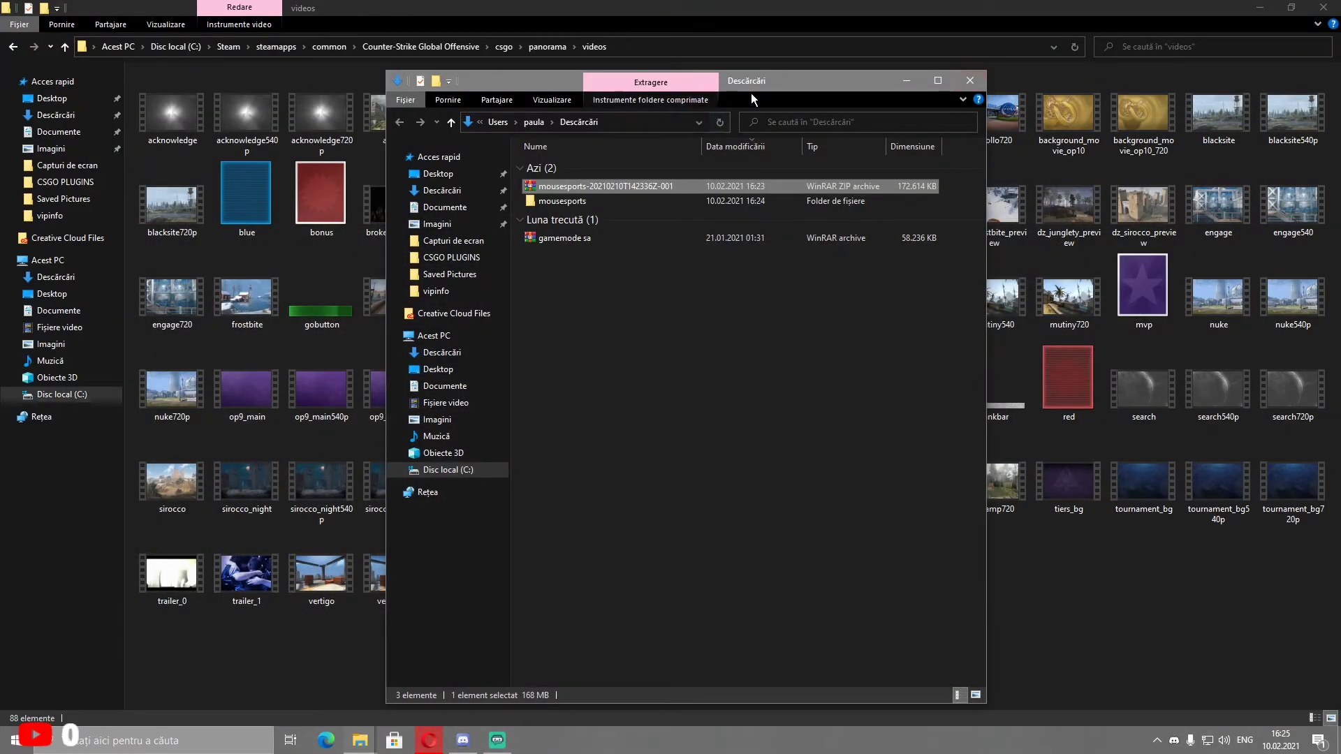
{"action": "double_click", "coordinate": [589, 202]}
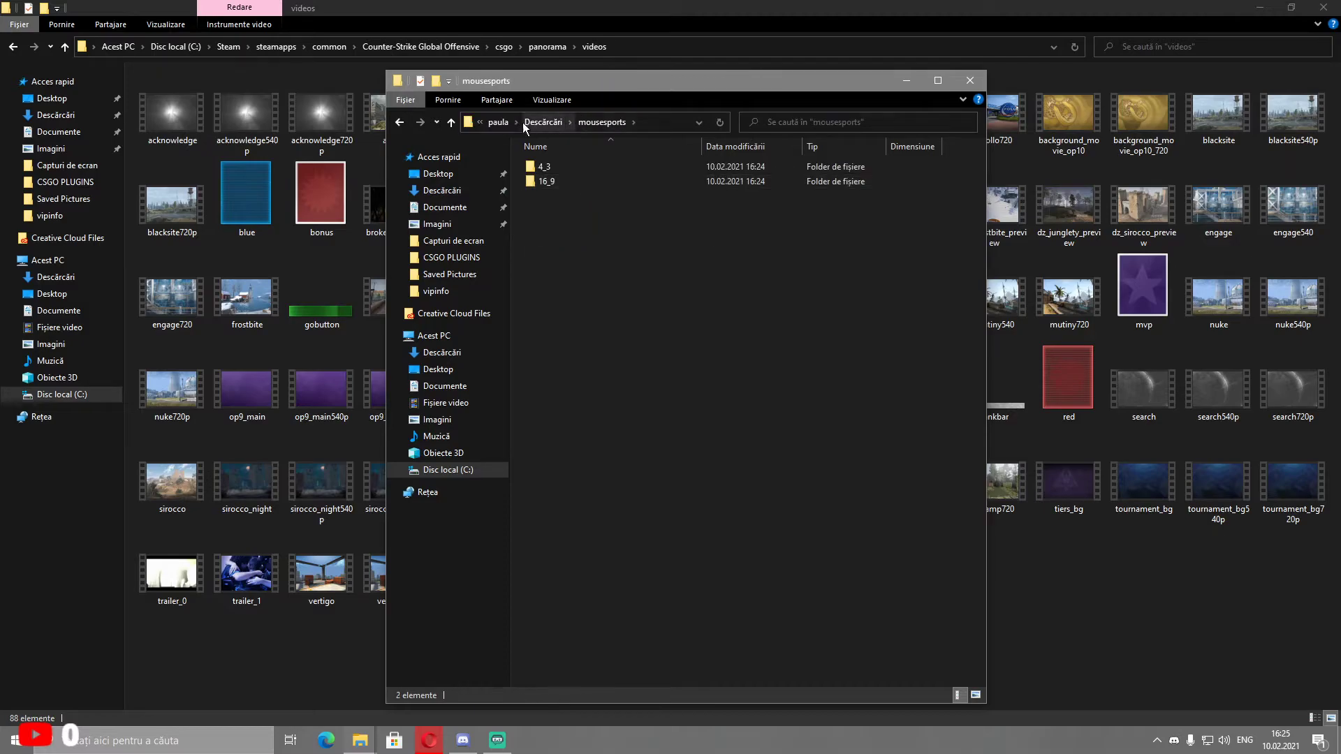
{"action": "left_click_drag", "start_coordinate": [794, 81], "coordinate": [1075, 44]}
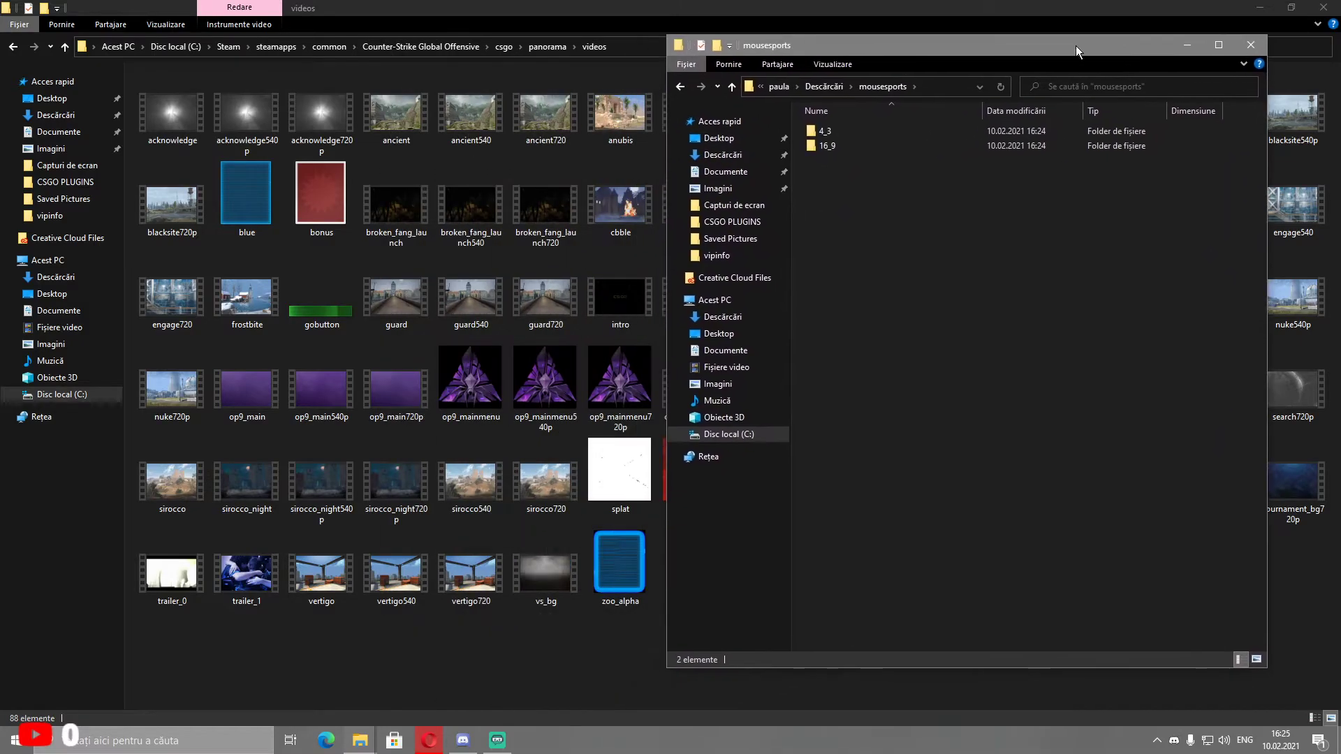
{"action": "double_click", "coordinate": [859, 145]}
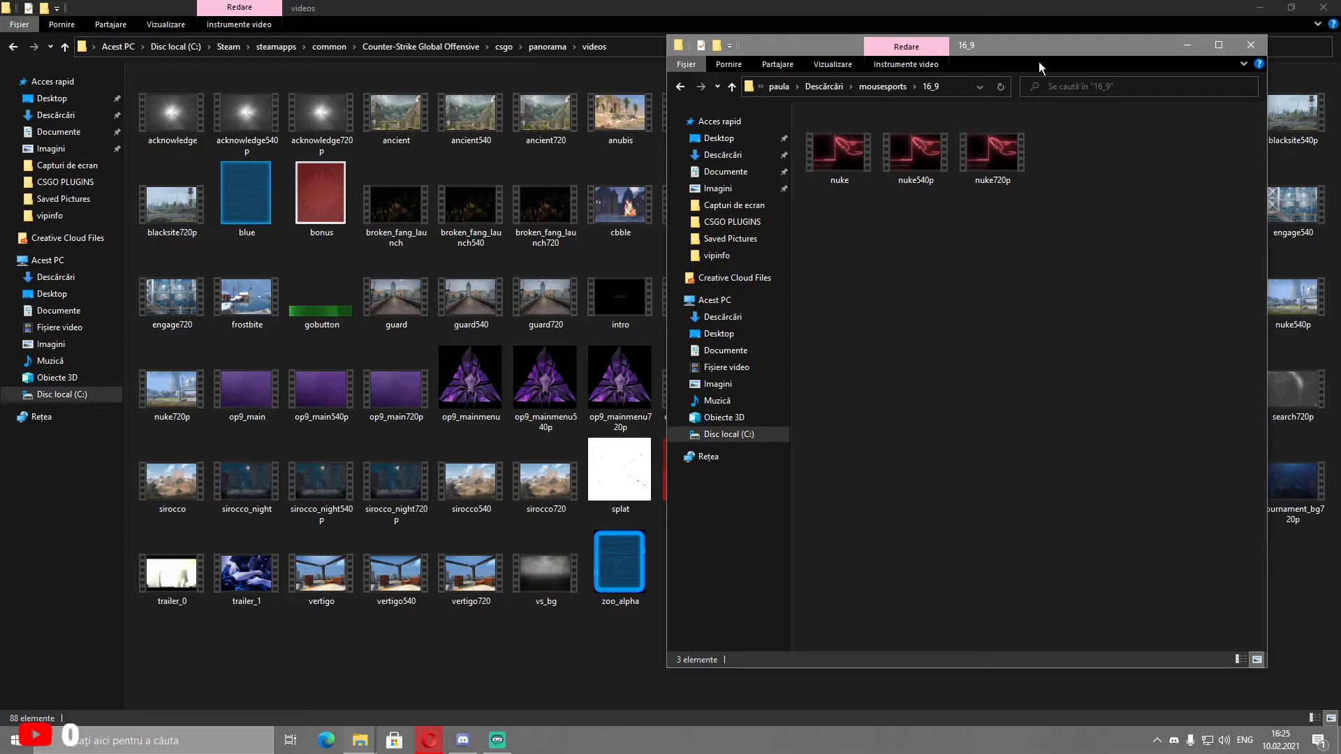
{"action": "left_click_drag", "start_coordinate": [1062, 44], "coordinate": [697, 26]}
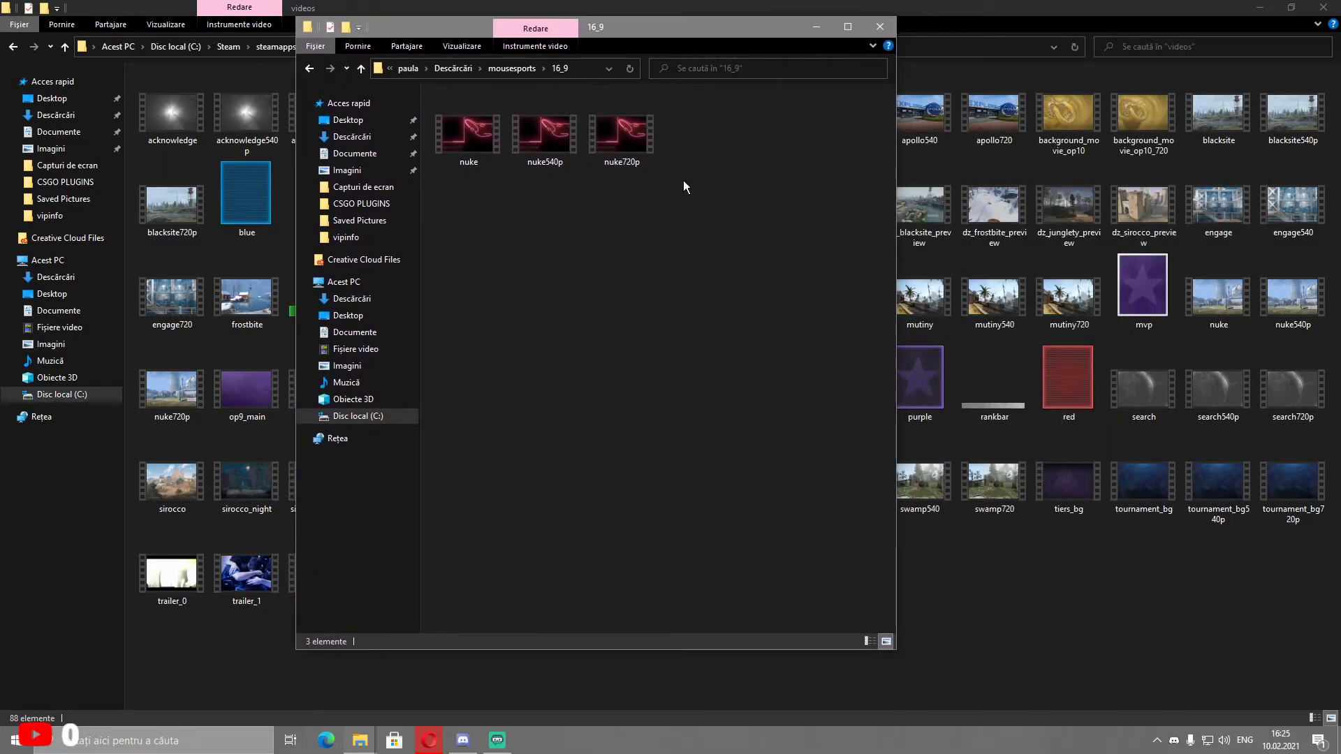
{"action": "left_click_drag", "start_coordinate": [740, 22], "coordinate": [825, 222]}
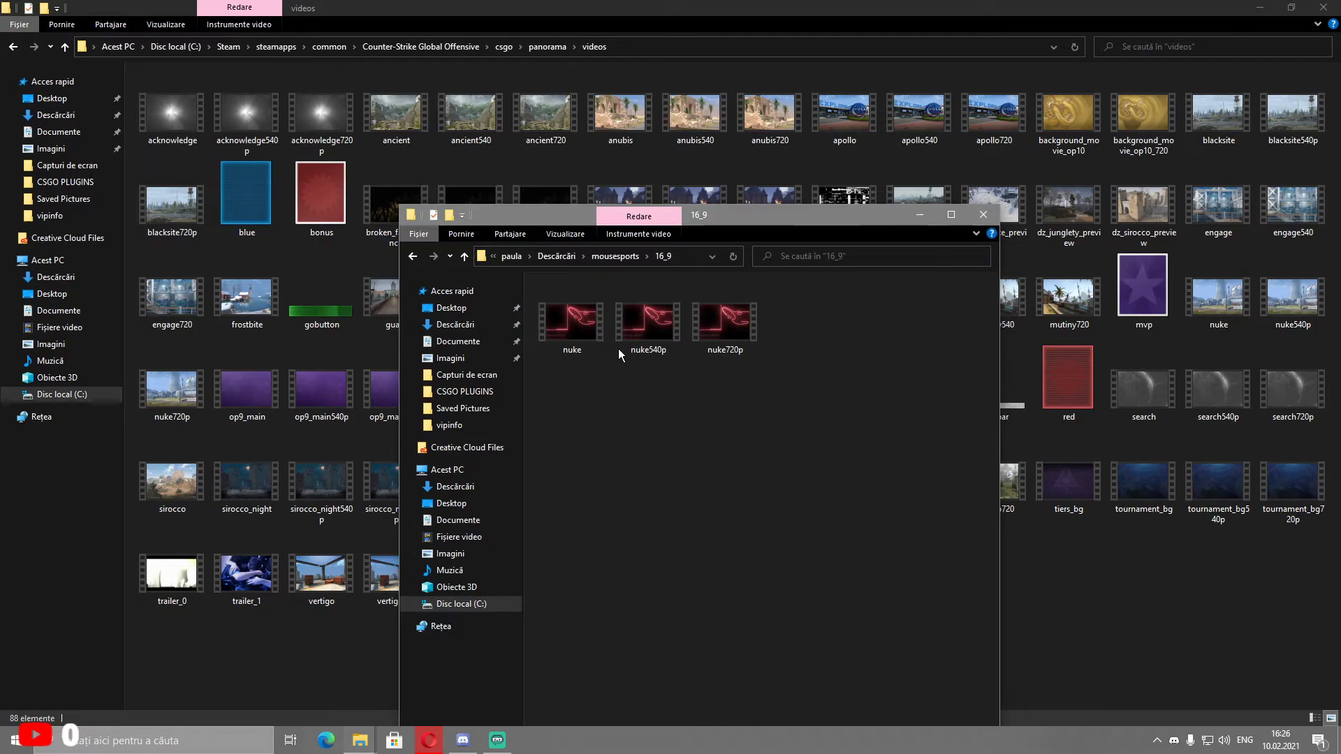
{"action": "left_click_drag", "start_coordinate": [789, 409], "coordinate": [576, 354]}
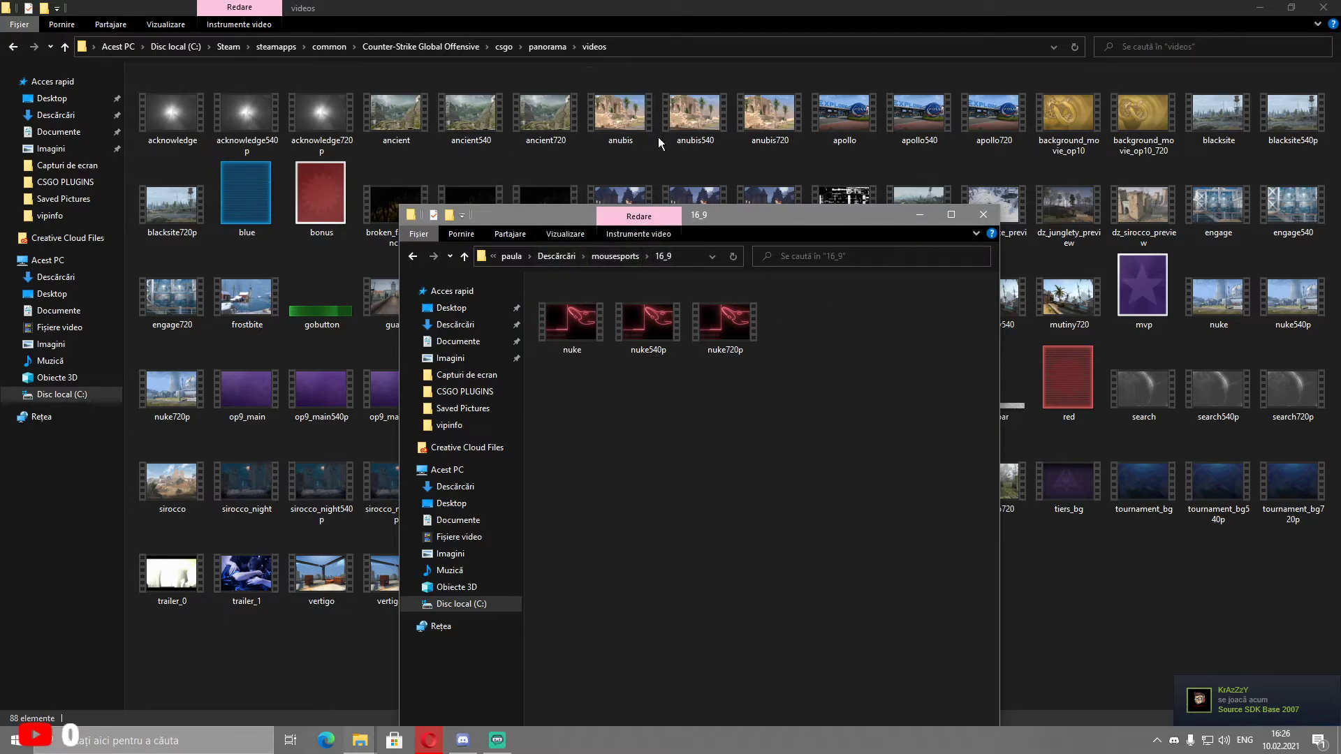
{"action": "left_click", "coordinate": [717, 329]}
{"action": "right_click", "coordinate": [716, 327]}
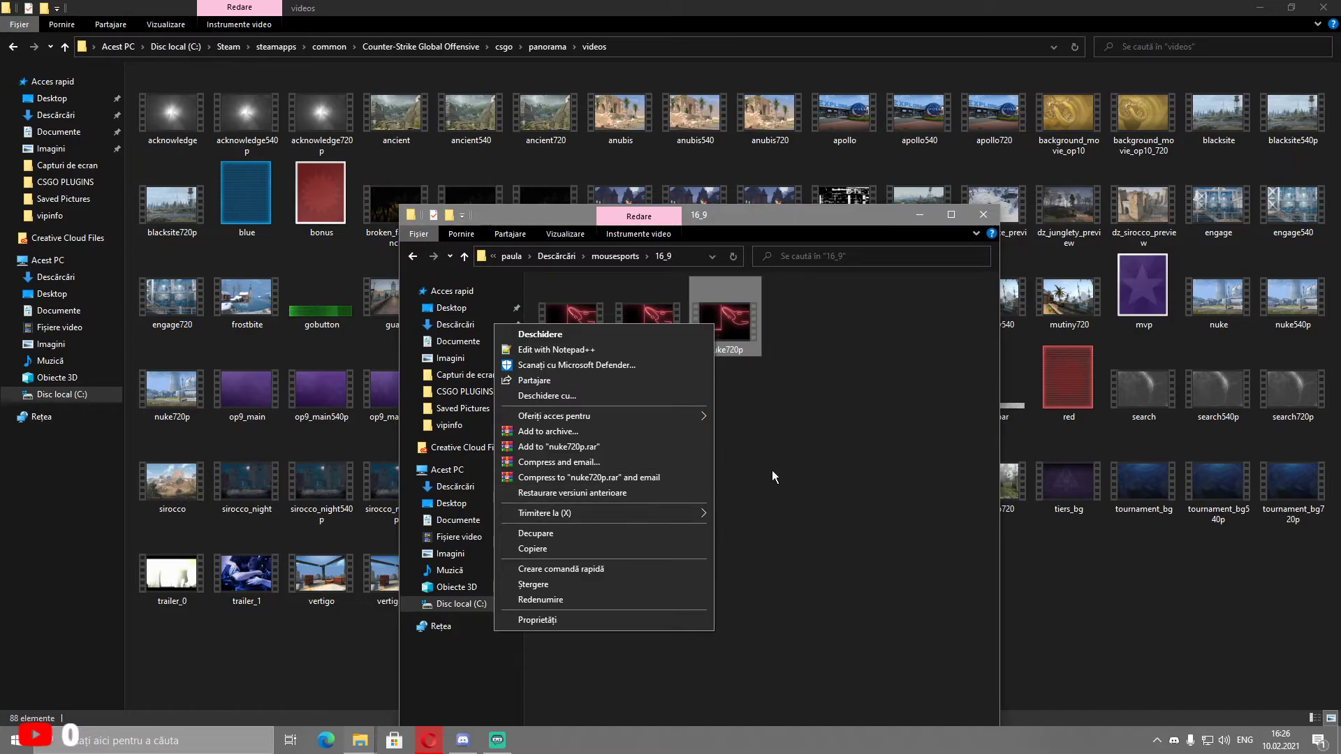
{"action": "left_click", "coordinate": [779, 441]}
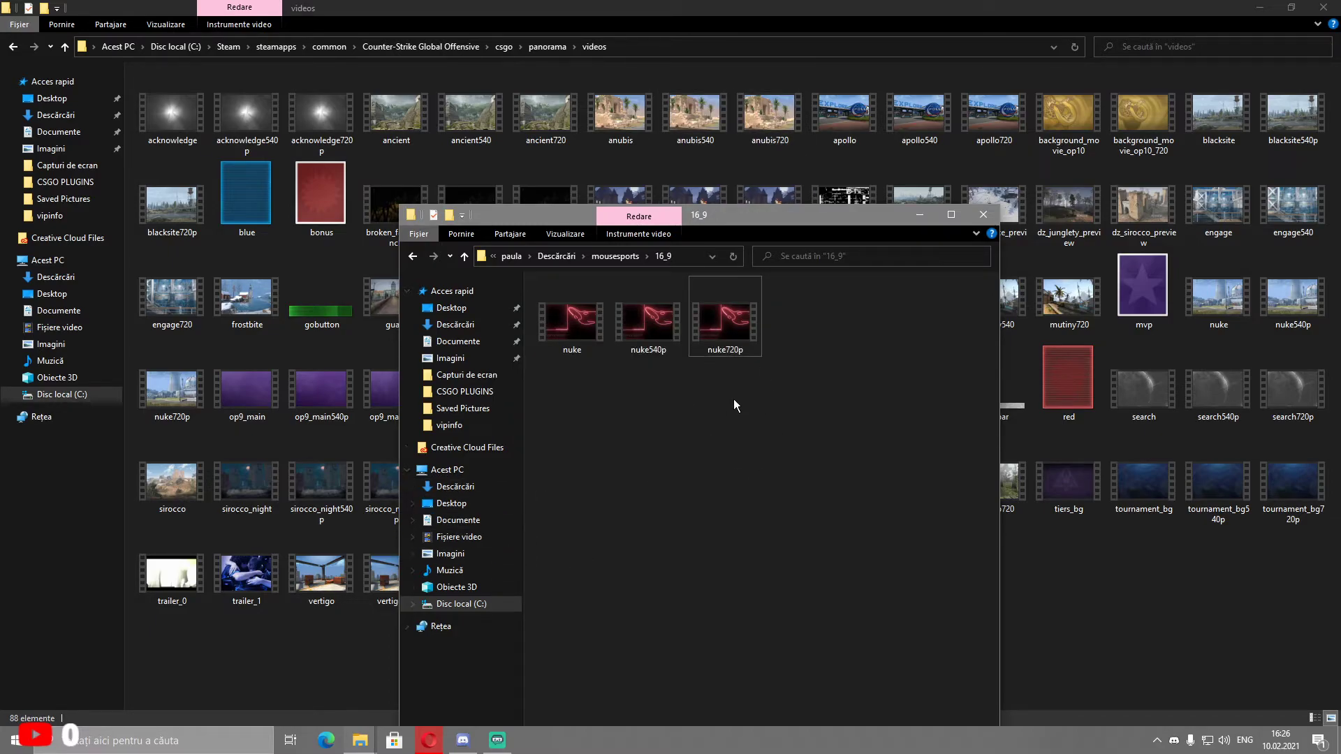
Move the nuke, nuke540p and nuke720p videos from 16_9 into the game's videos folder, replacing the existing files.
{"action": "left_click_drag", "start_coordinate": [746, 213], "coordinate": [677, 202]}
{"action": "left_click_drag", "start_coordinate": [653, 389], "coordinate": [510, 312]}
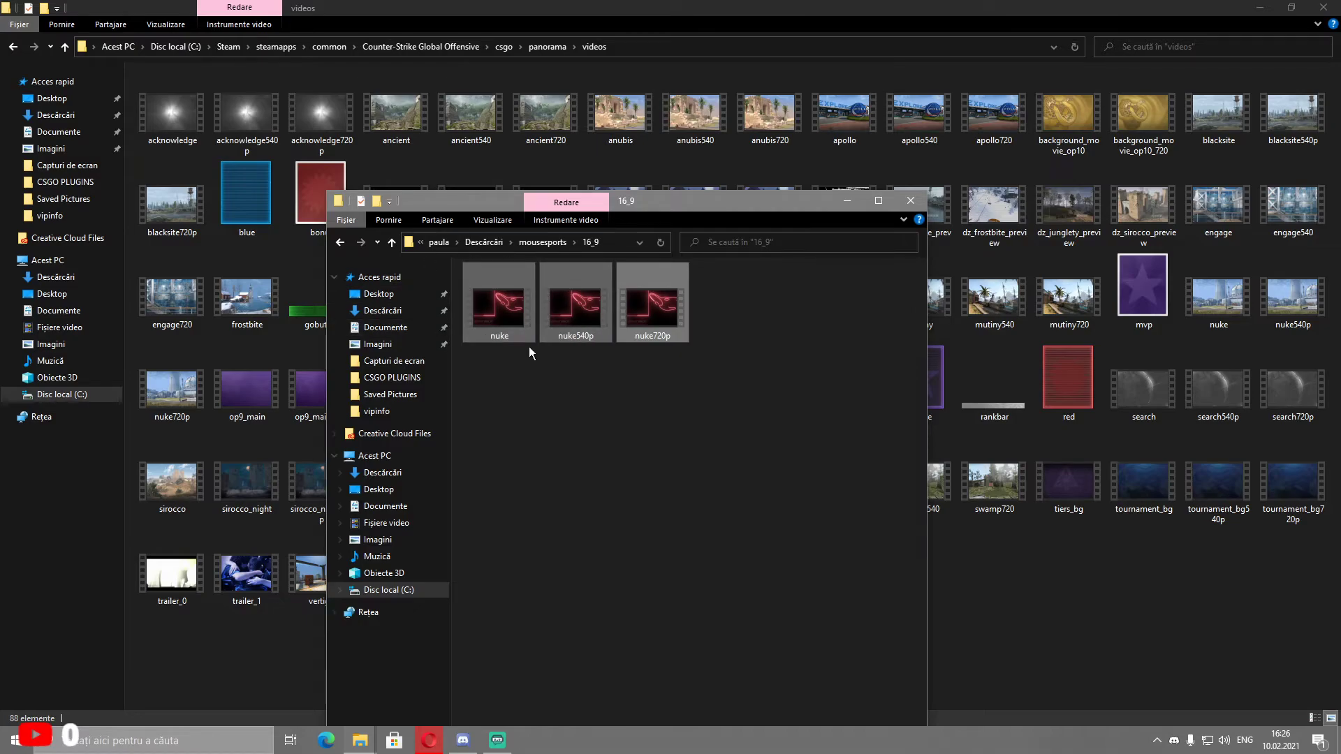
{"action": "right_click", "coordinate": [490, 299]}
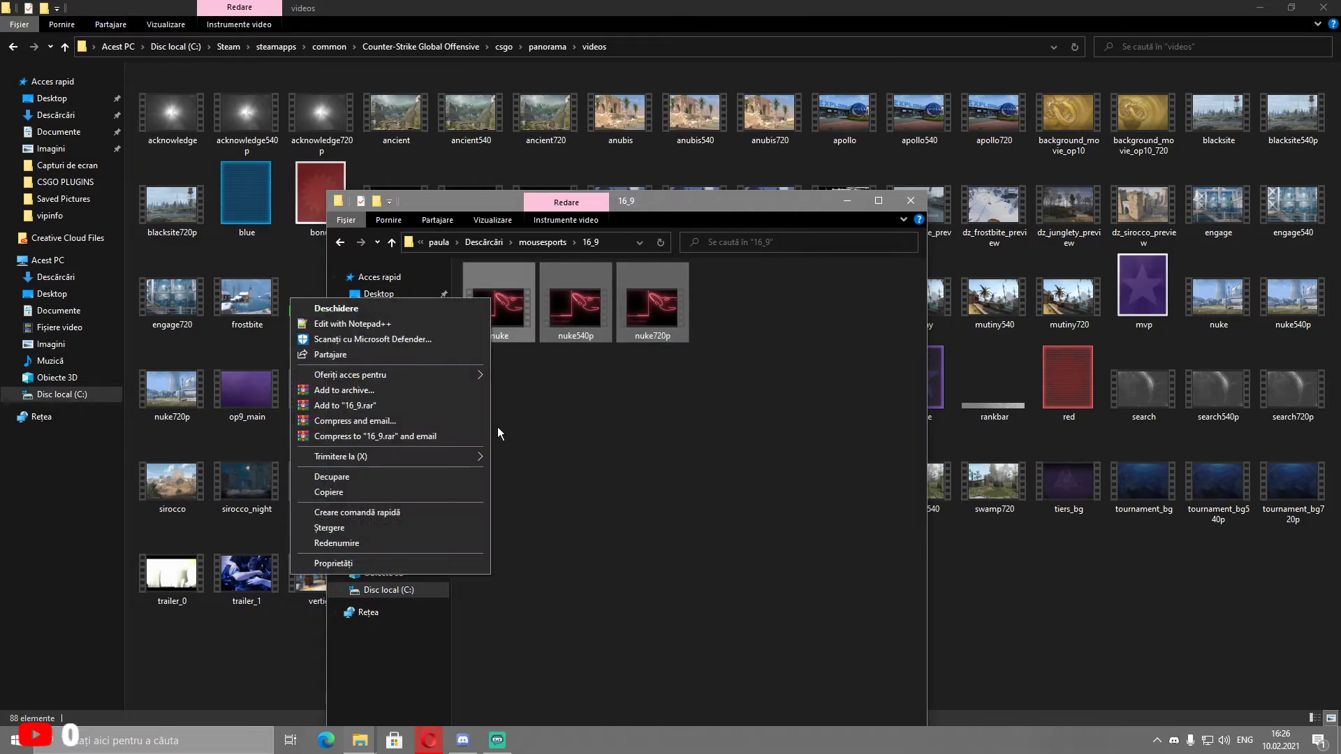
{"action": "left_click", "coordinate": [342, 493]}
{"action": "left_click_drag", "start_coordinate": [649, 314], "coordinate": [1116, 628]}
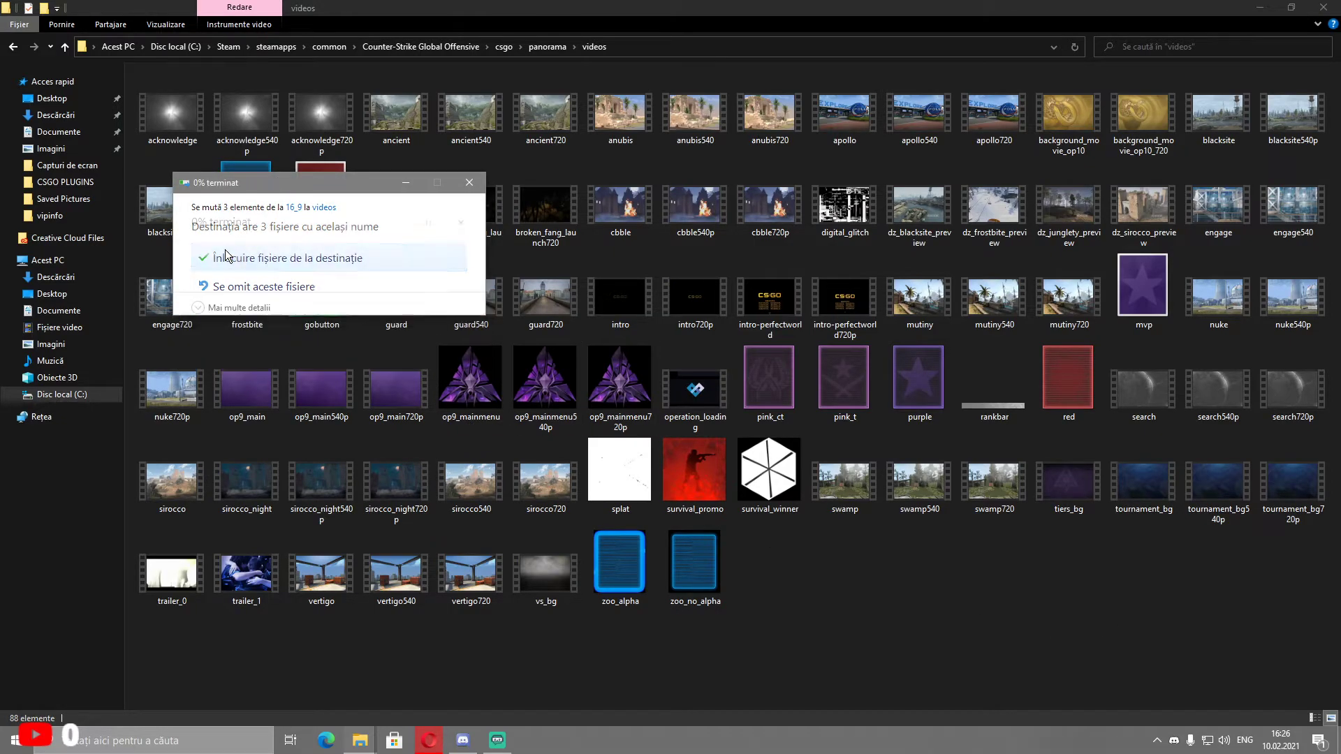
{"action": "left_click", "coordinate": [224, 252]}
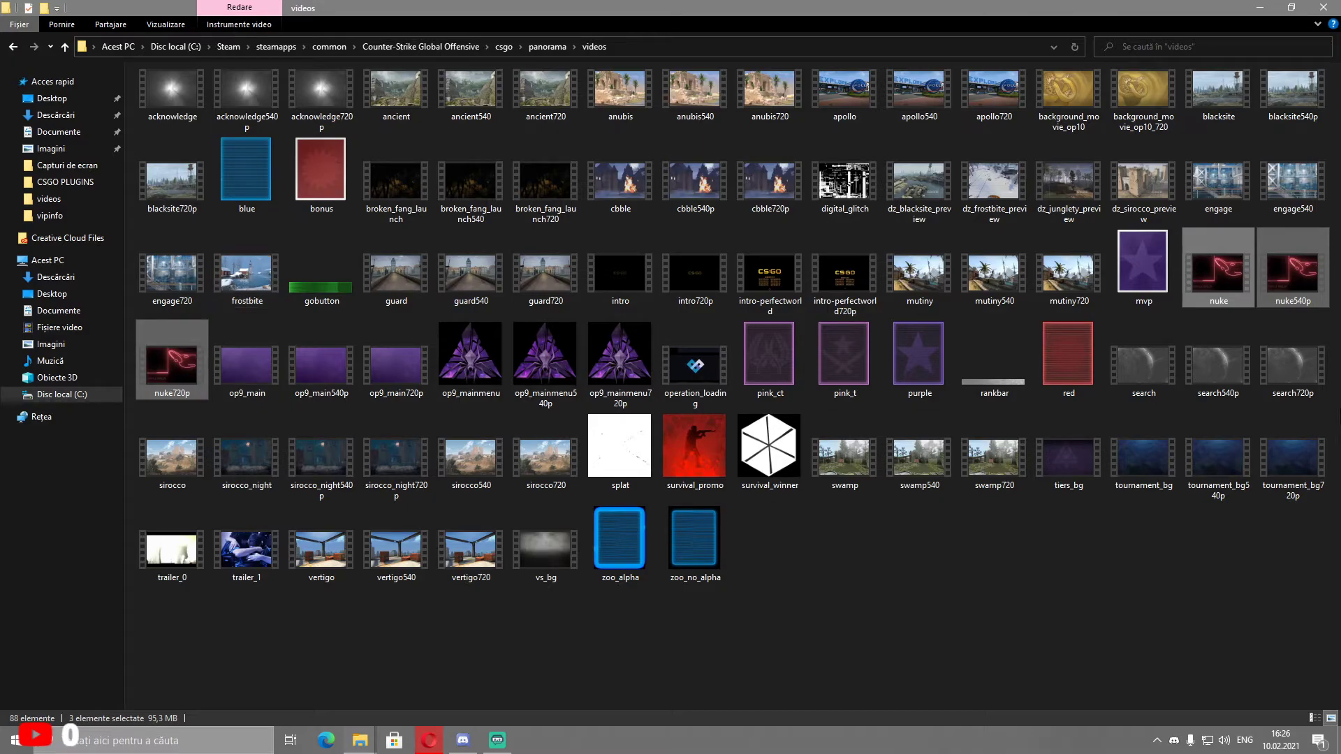
Minimize the videos folder, close the 16_9 folder, and launch Counter-Strike: Global Offensive from the desktop.
{"action": "left_click", "coordinate": [1255, 10]}
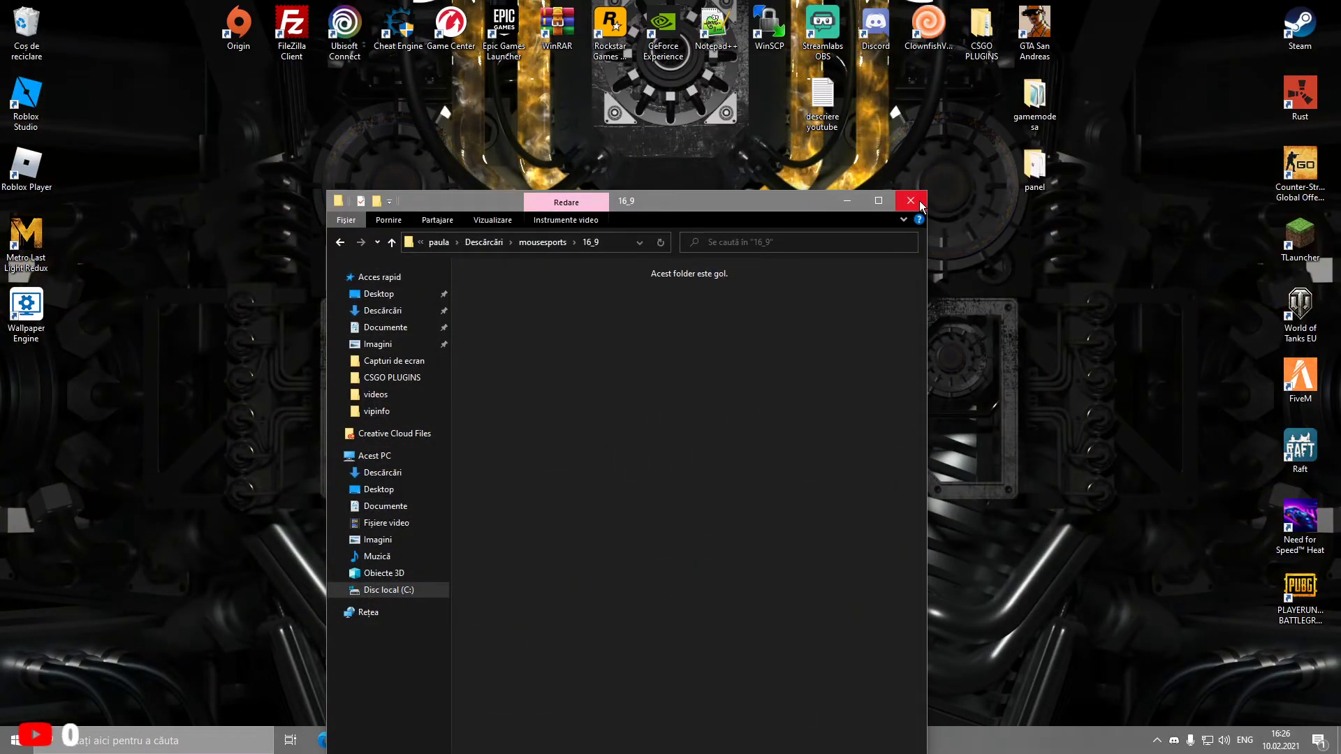
{"action": "left_click", "coordinate": [911, 202]}
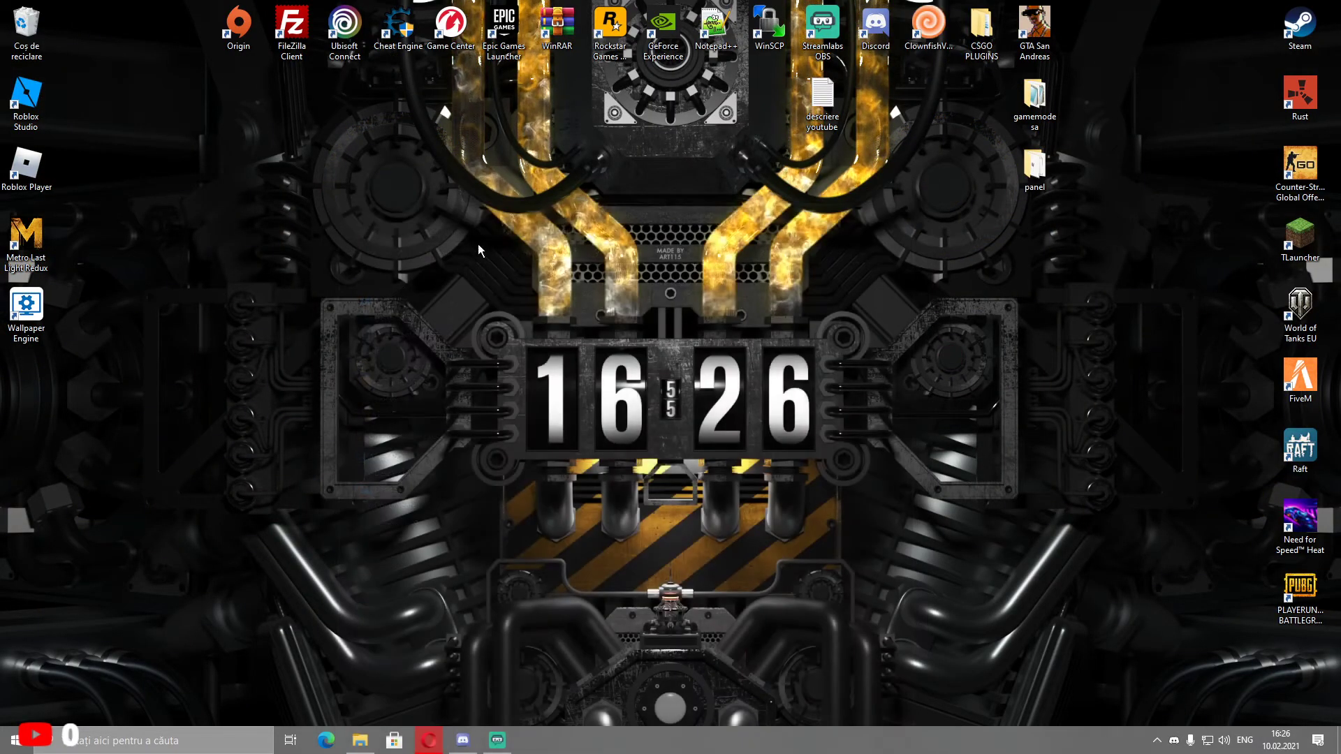
{"action": "left_click", "coordinate": [1320, 162]}
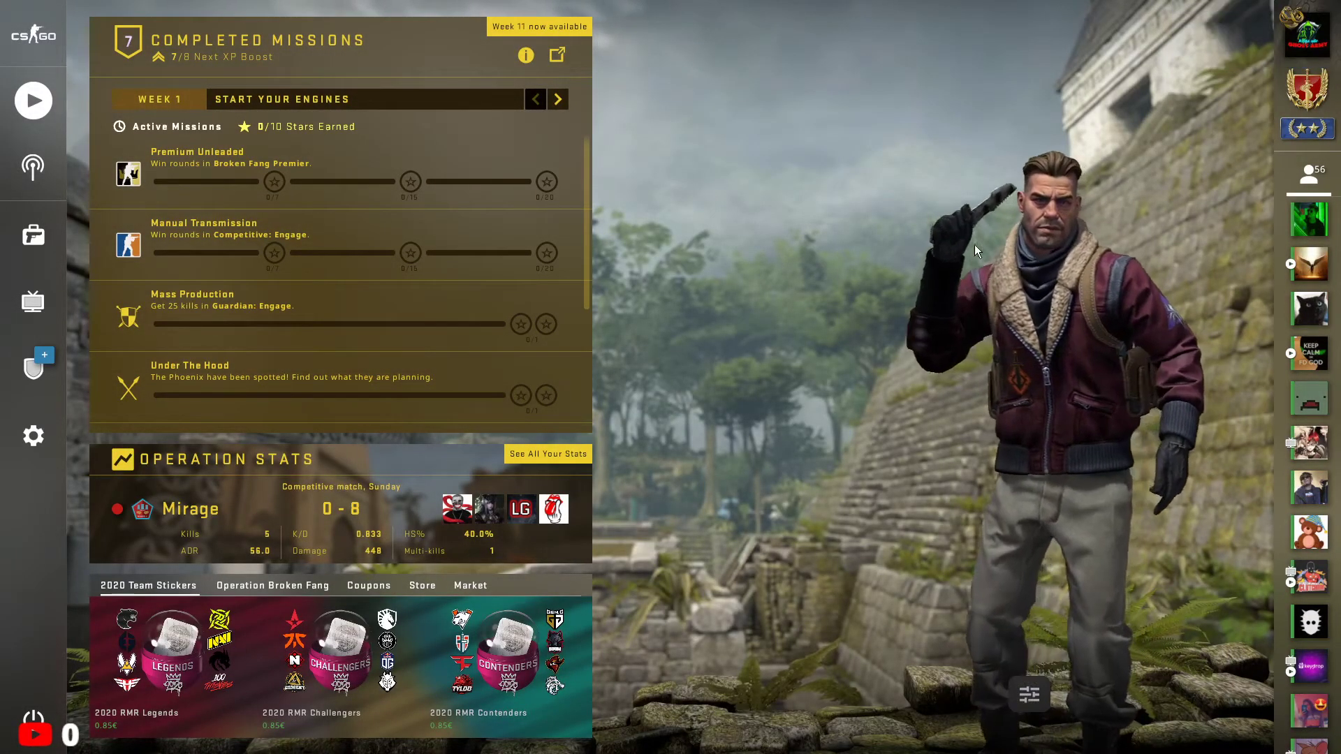
Set the game's main menu background scenery to Nuke.
{"action": "left_click", "coordinate": [1024, 697]}
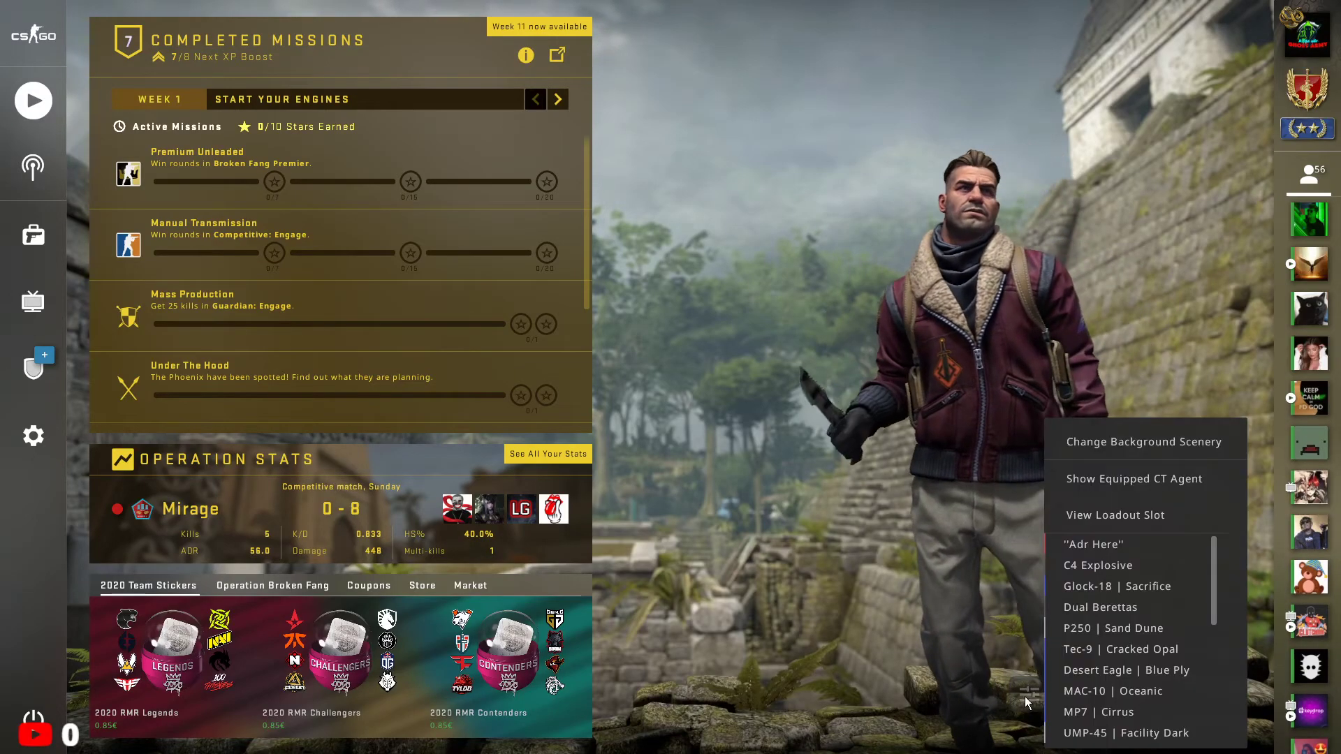
{"action": "left_click", "coordinate": [1101, 441]}
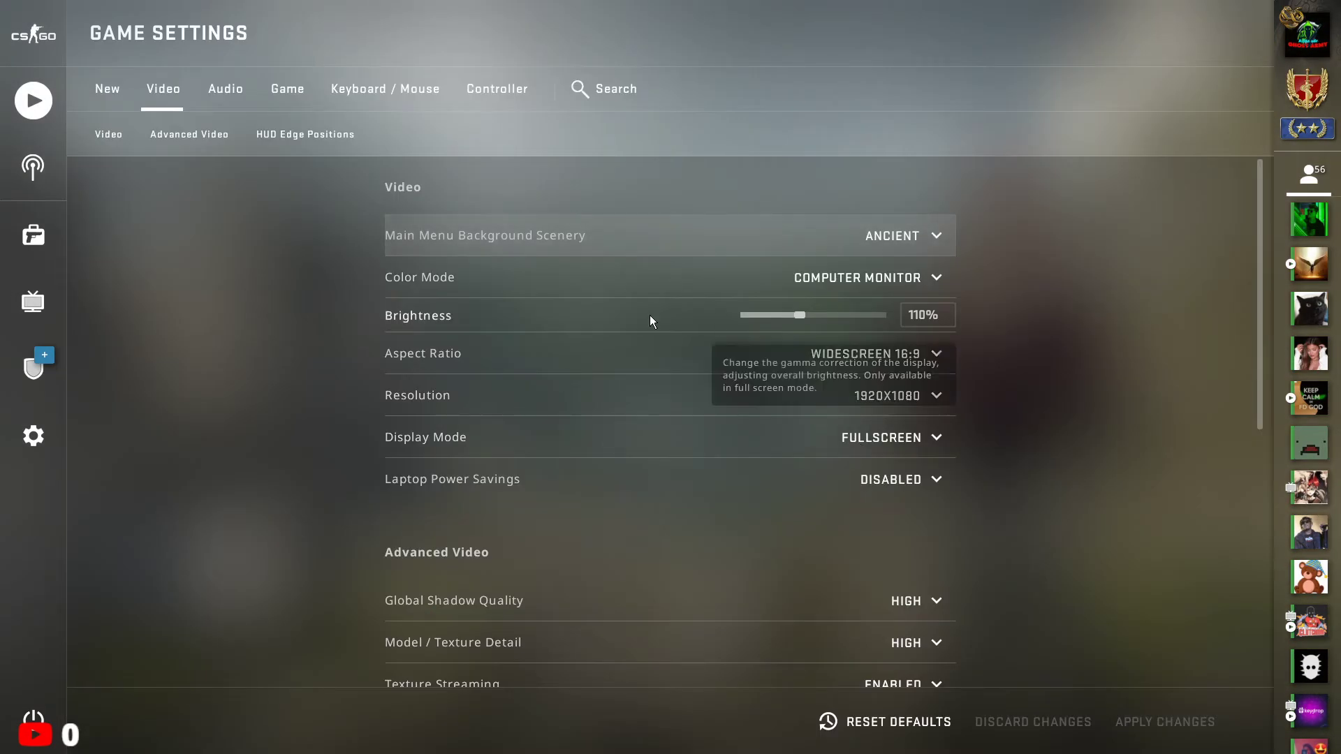
{"action": "left_click", "coordinate": [905, 236]}
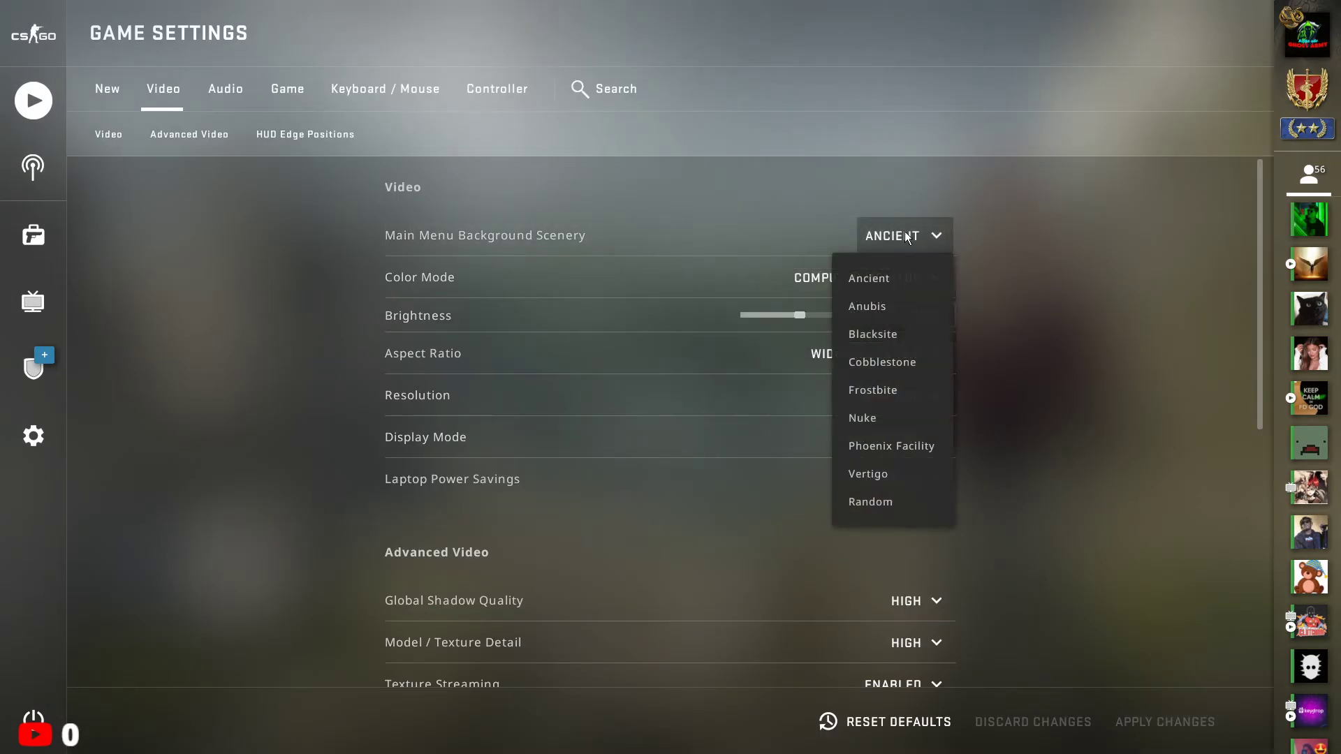
{"action": "left_click", "coordinate": [890, 416]}
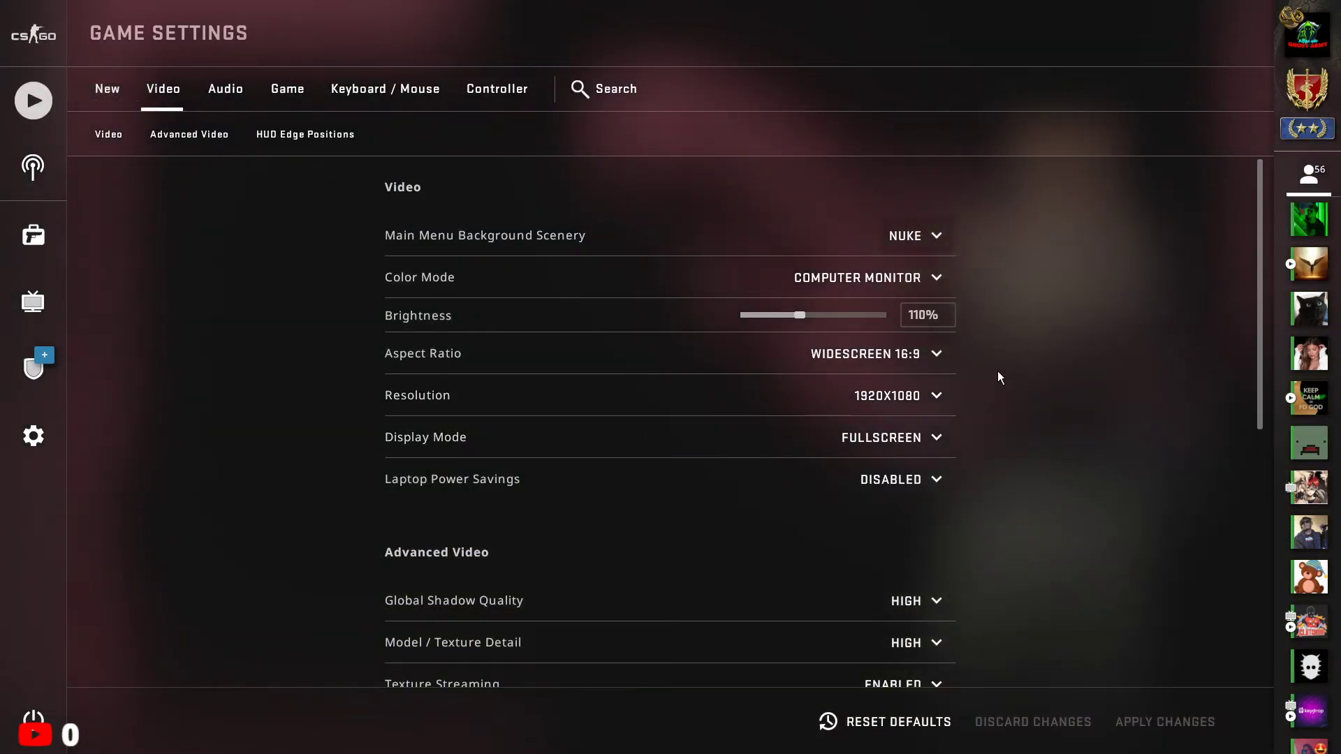
Return to the game dashboard and rotate the agent to view it against the main menu background.
{"action": "mouse_move", "coordinate": [410, 241]}
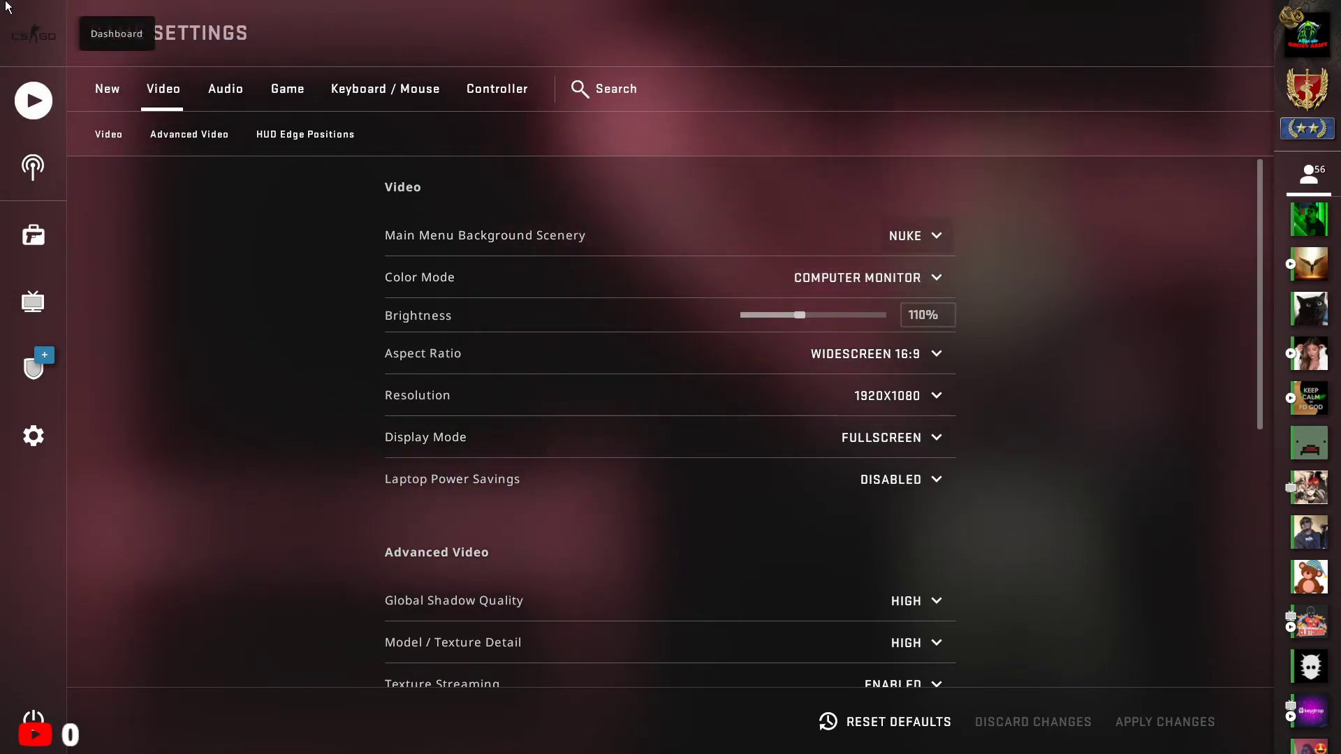
{"action": "left_click", "coordinate": [33, 35]}
{"action": "left_click_drag", "start_coordinate": [877, 598], "coordinate": [911, 324]}
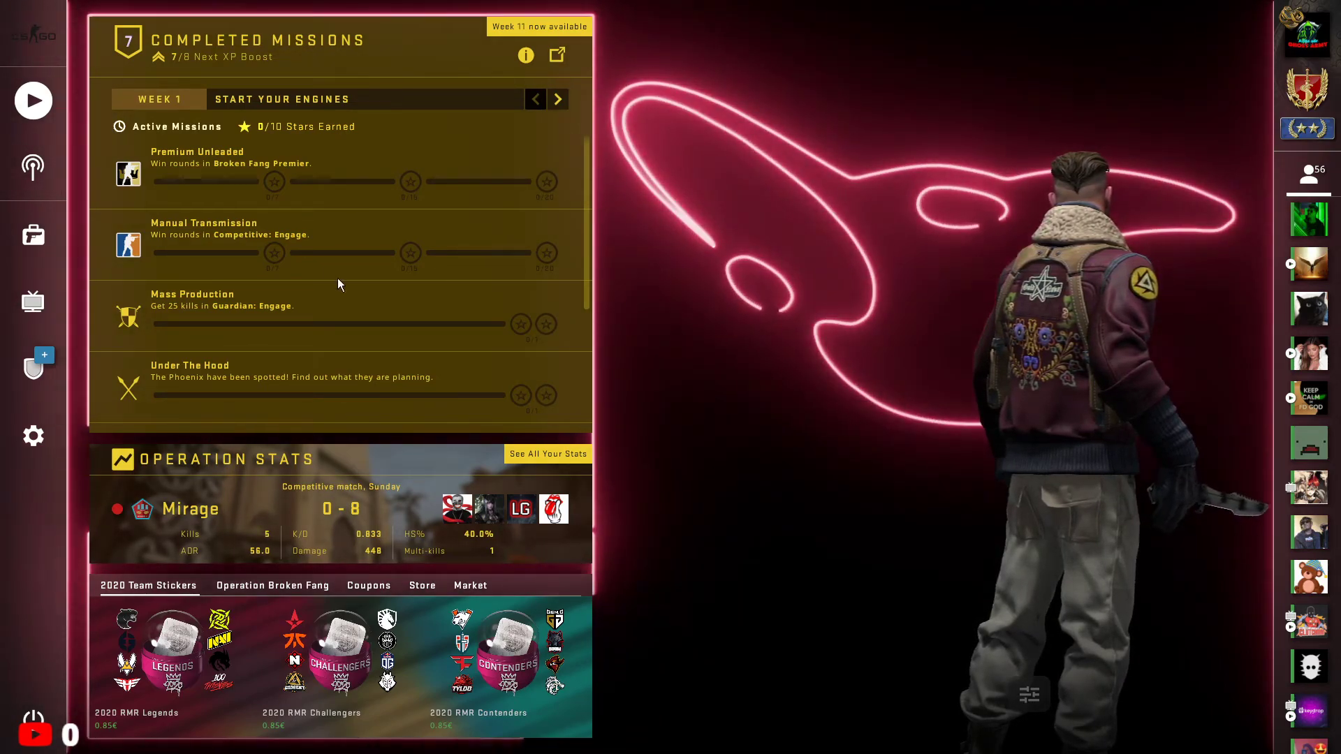
Check the game's audio settings and return to the dashboard.
{"action": "left_click", "coordinate": [34, 436]}
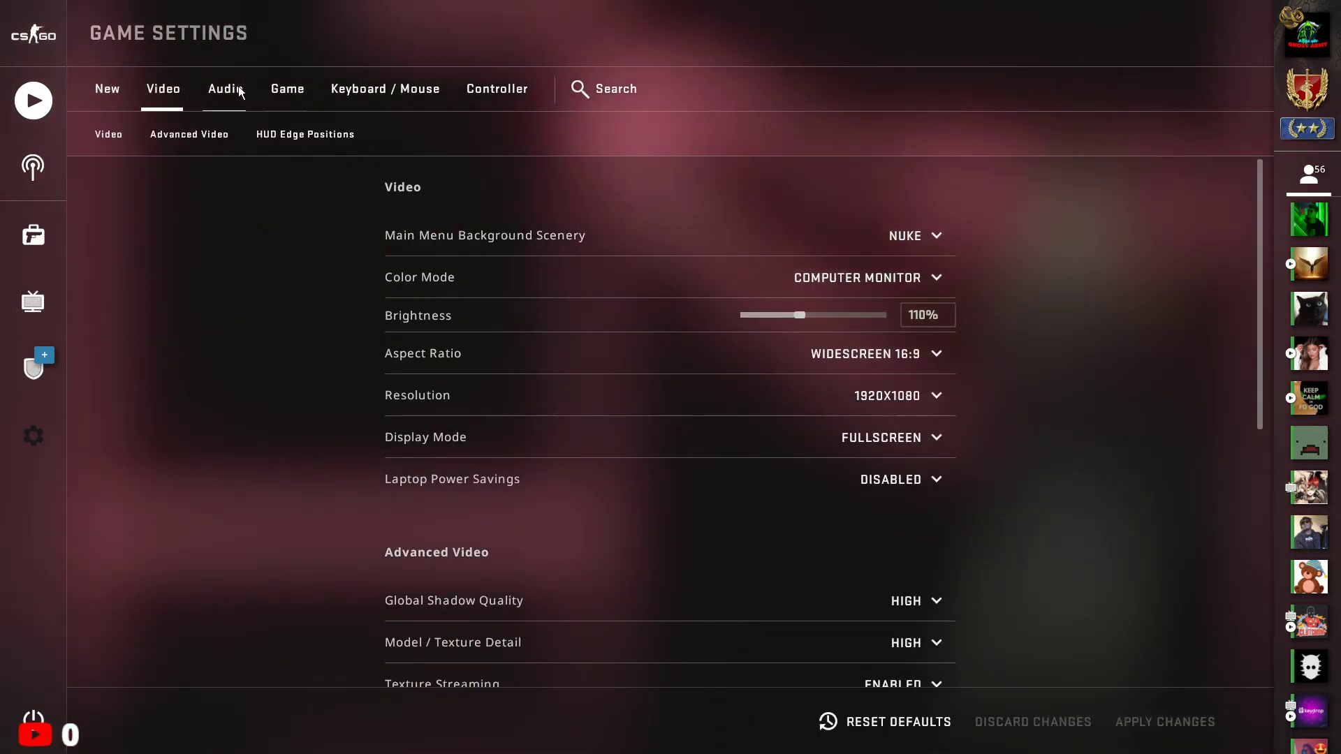
{"action": "left_click", "coordinate": [236, 93]}
{"action": "key", "text": "Escape"}
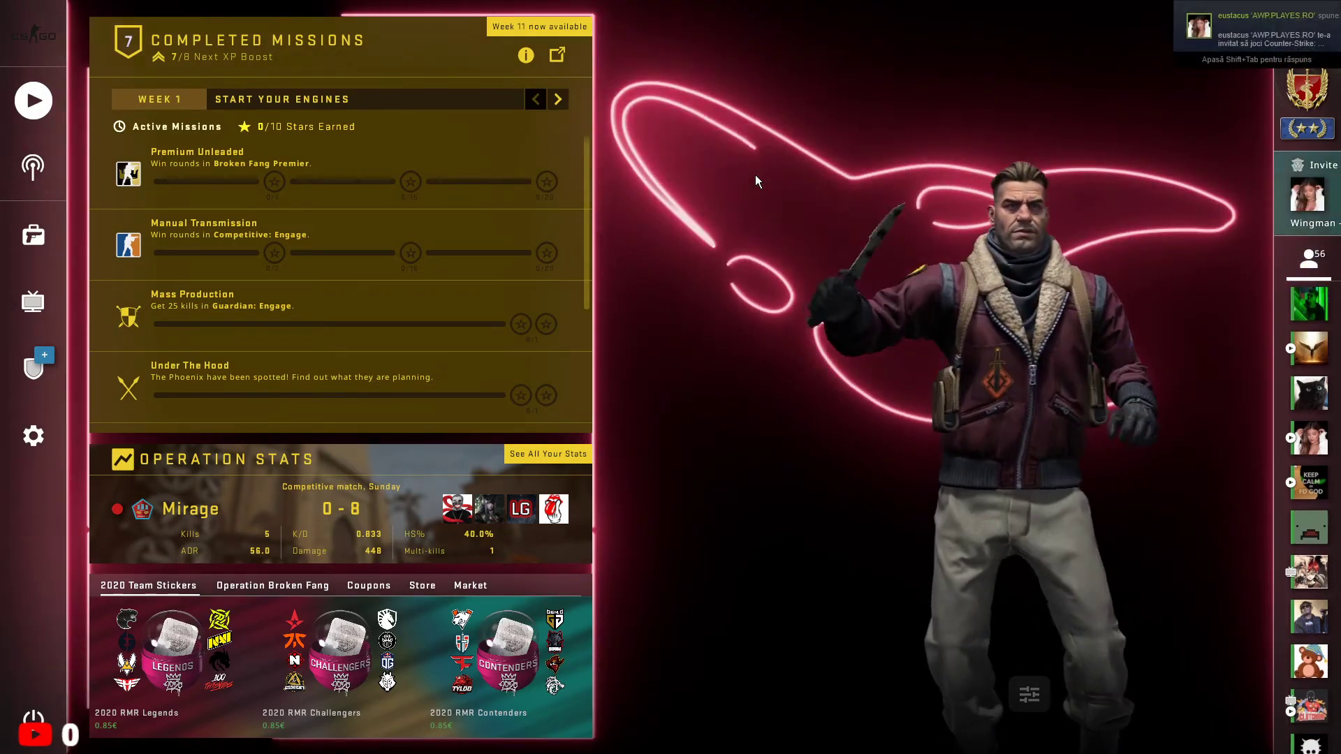
Quit Counter-Strike: Global Offensive and confirm the exit.
{"action": "mouse_move", "coordinate": [1289, 114]}
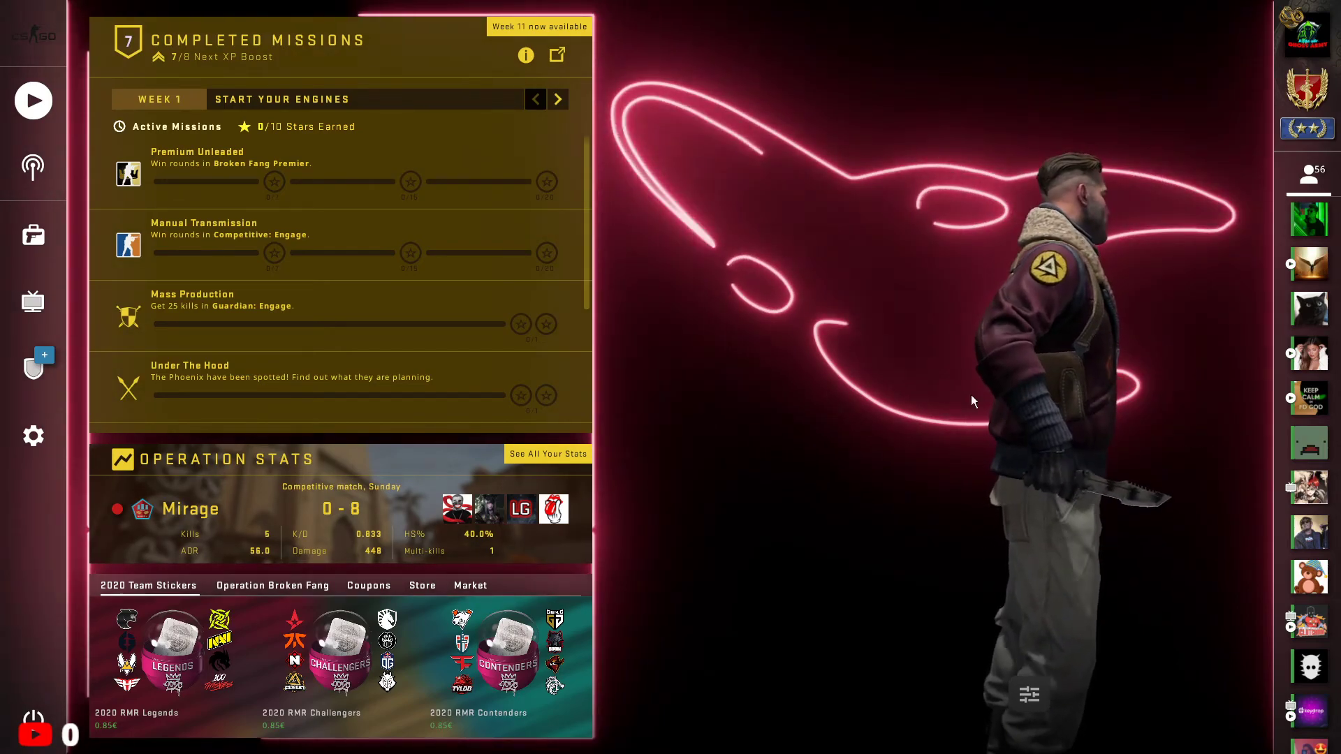
{"action": "left_click", "coordinate": [33, 732]}
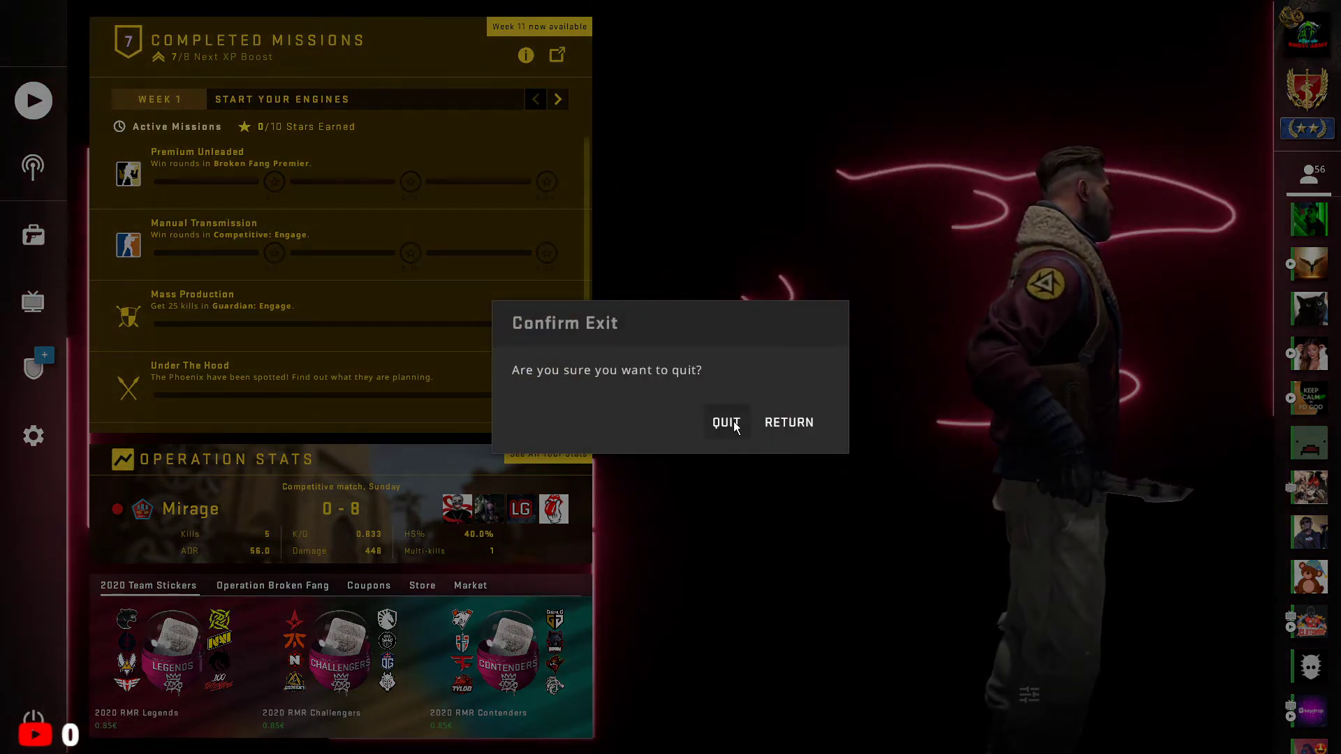
{"action": "left_click", "coordinate": [726, 422]}
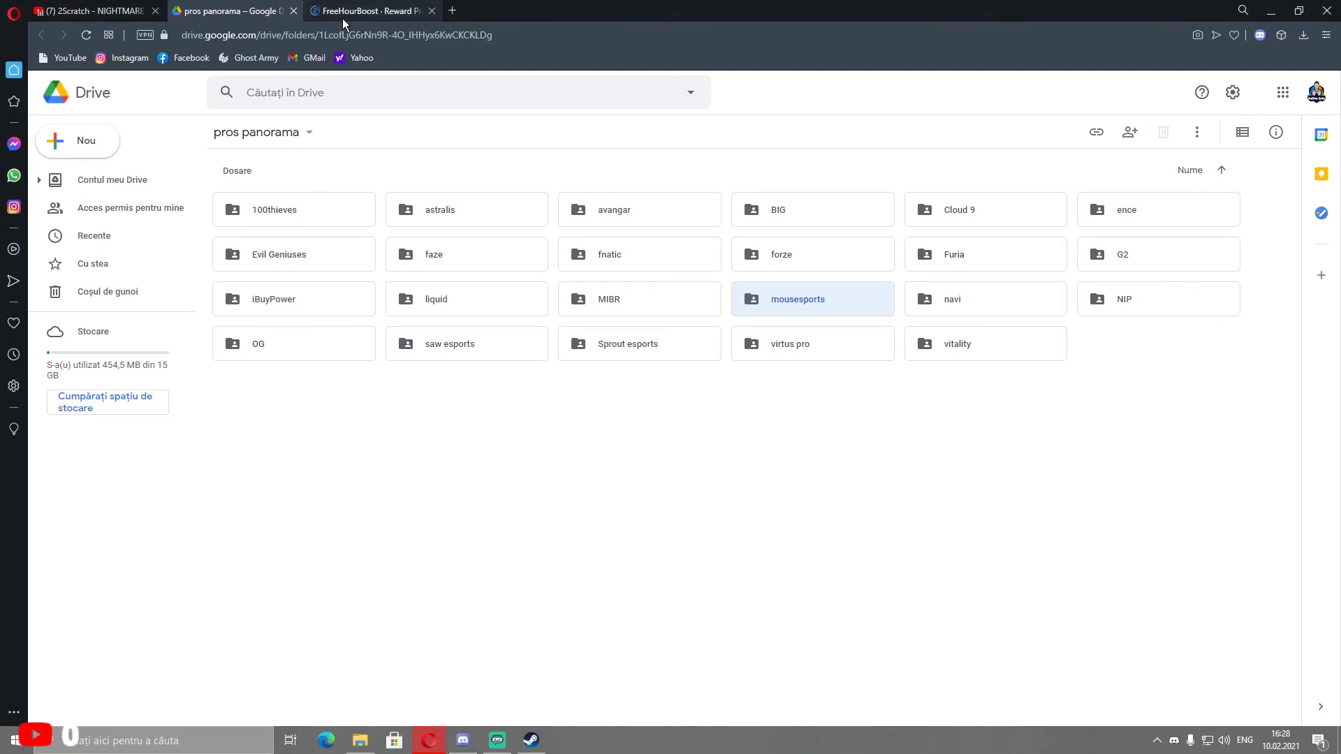
Highlight the pros panorama Drive folder's address, and highlight the Discord and Register URLs on FreeHourBoost's Referral page.
{"action": "left_click", "coordinate": [539, 35]}
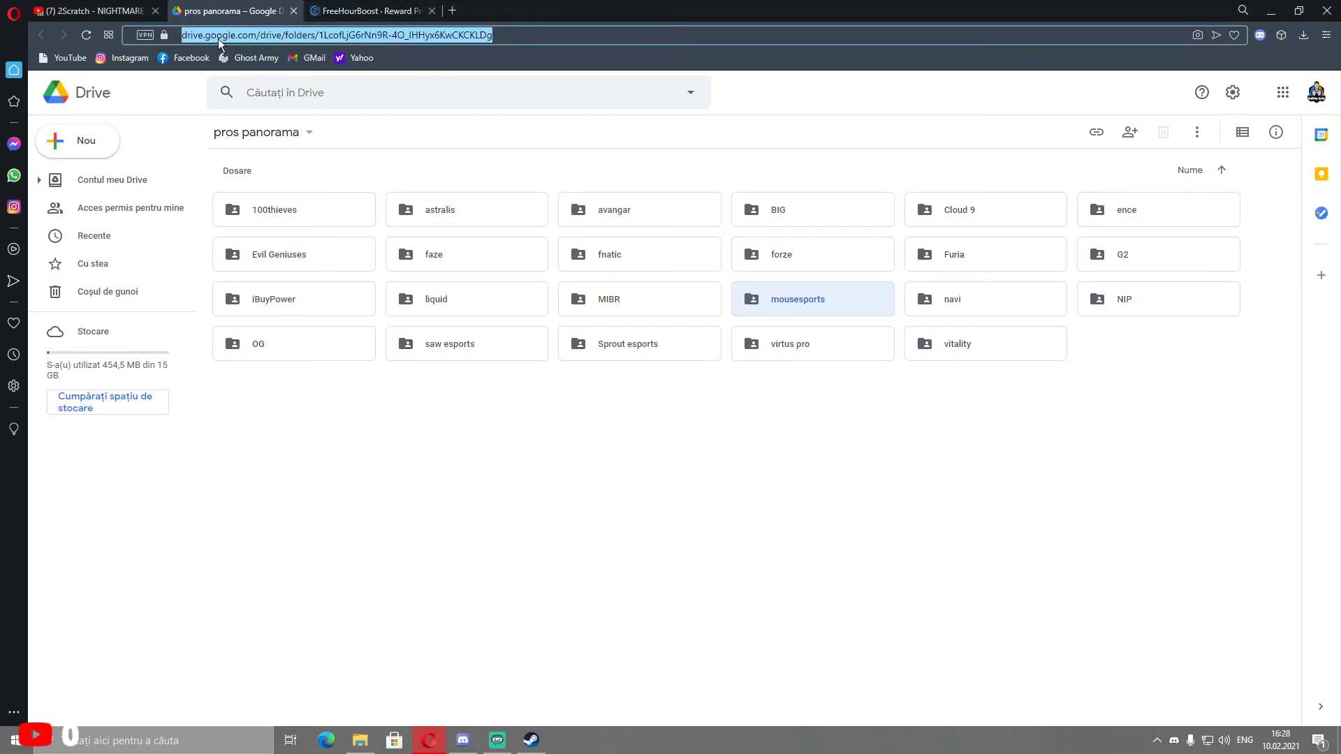
{"action": "left_click", "coordinate": [338, 9]}
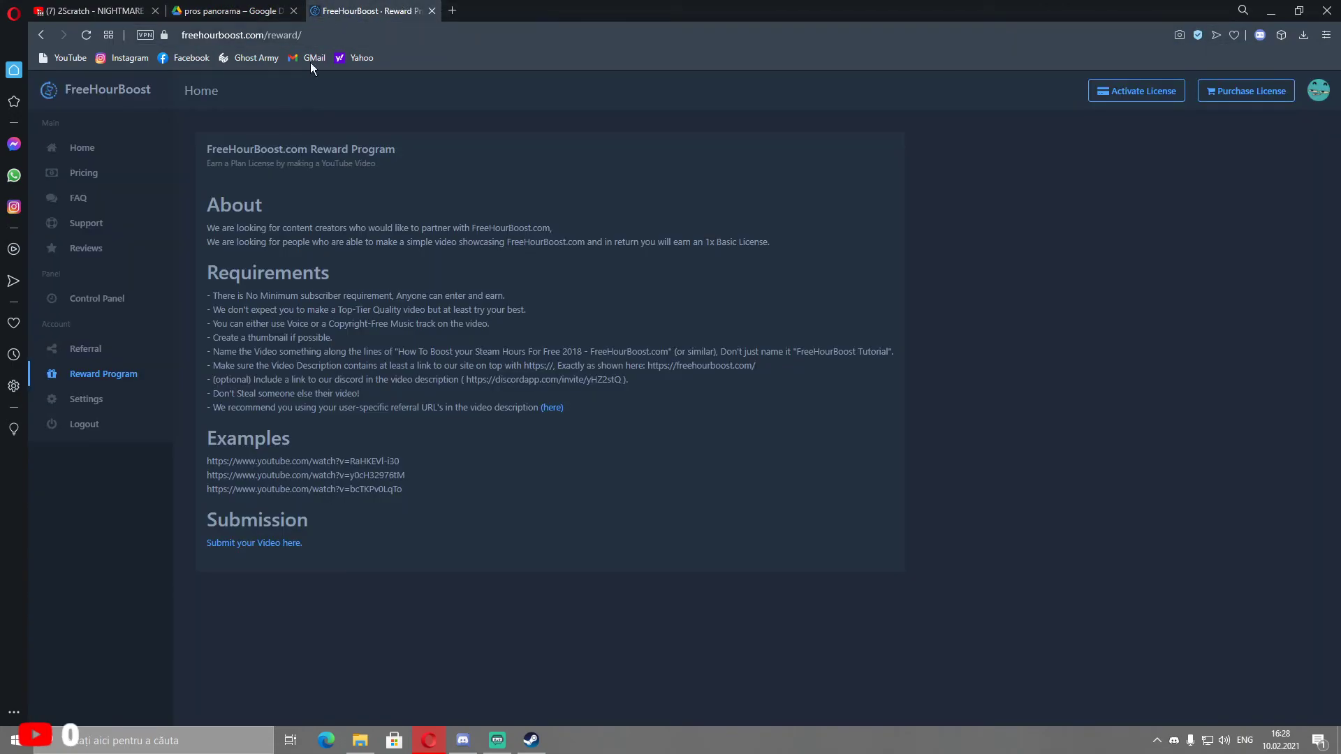
{"action": "left_click", "coordinate": [102, 358]}
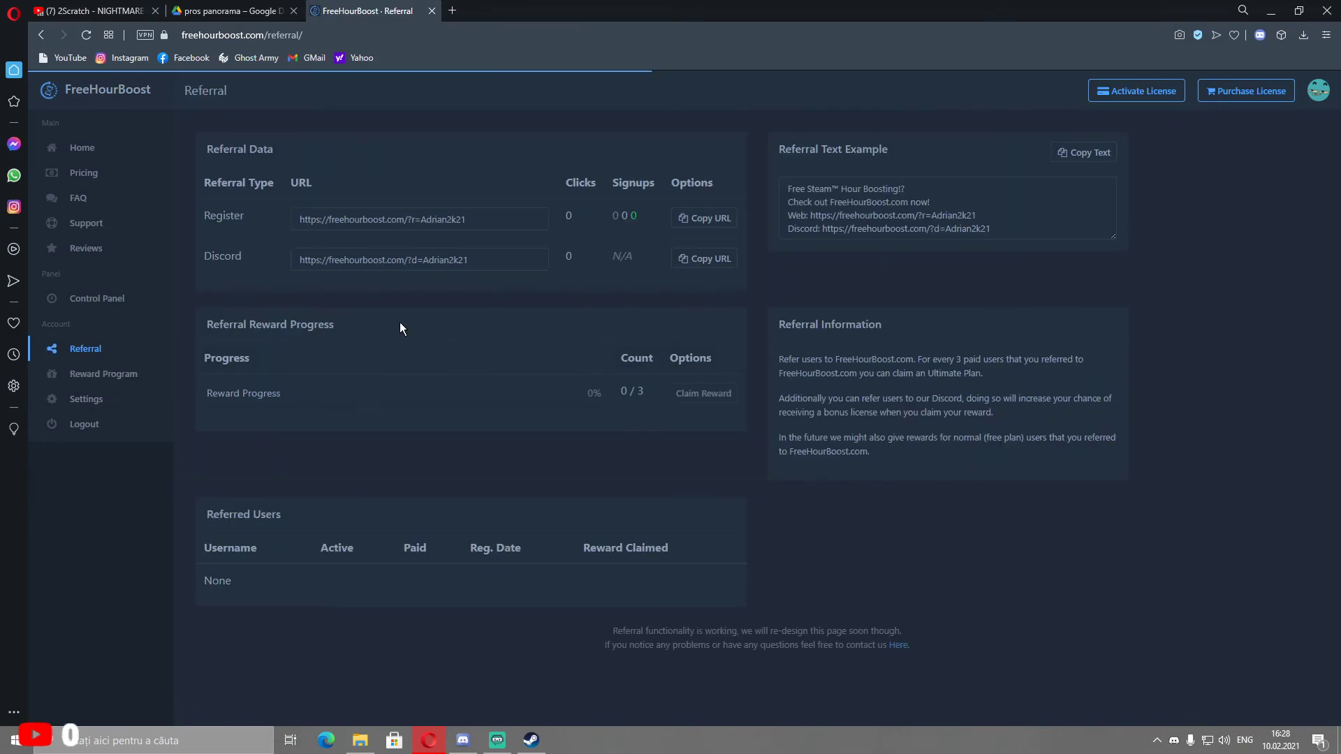
{"action": "left_click_drag", "start_coordinate": [493, 262], "coordinate": [277, 270]}
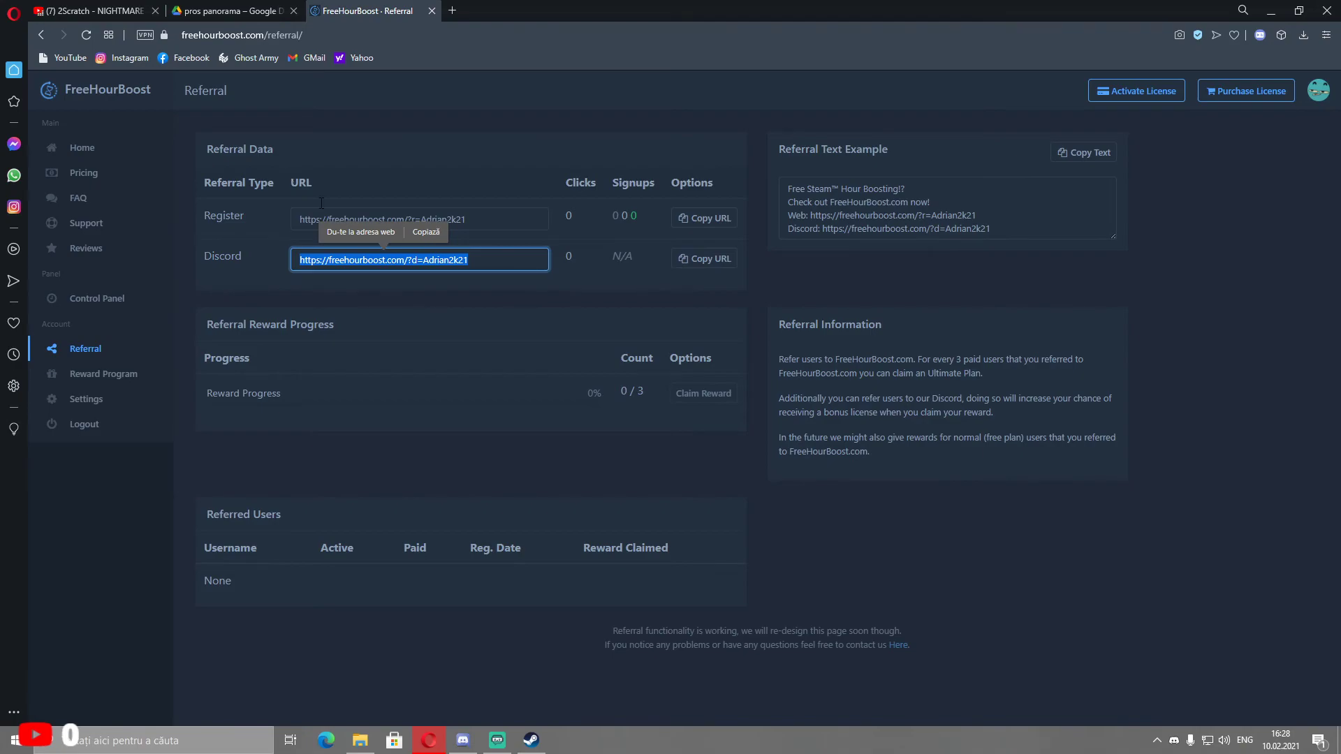
{"action": "left_click", "coordinate": [487, 213]}
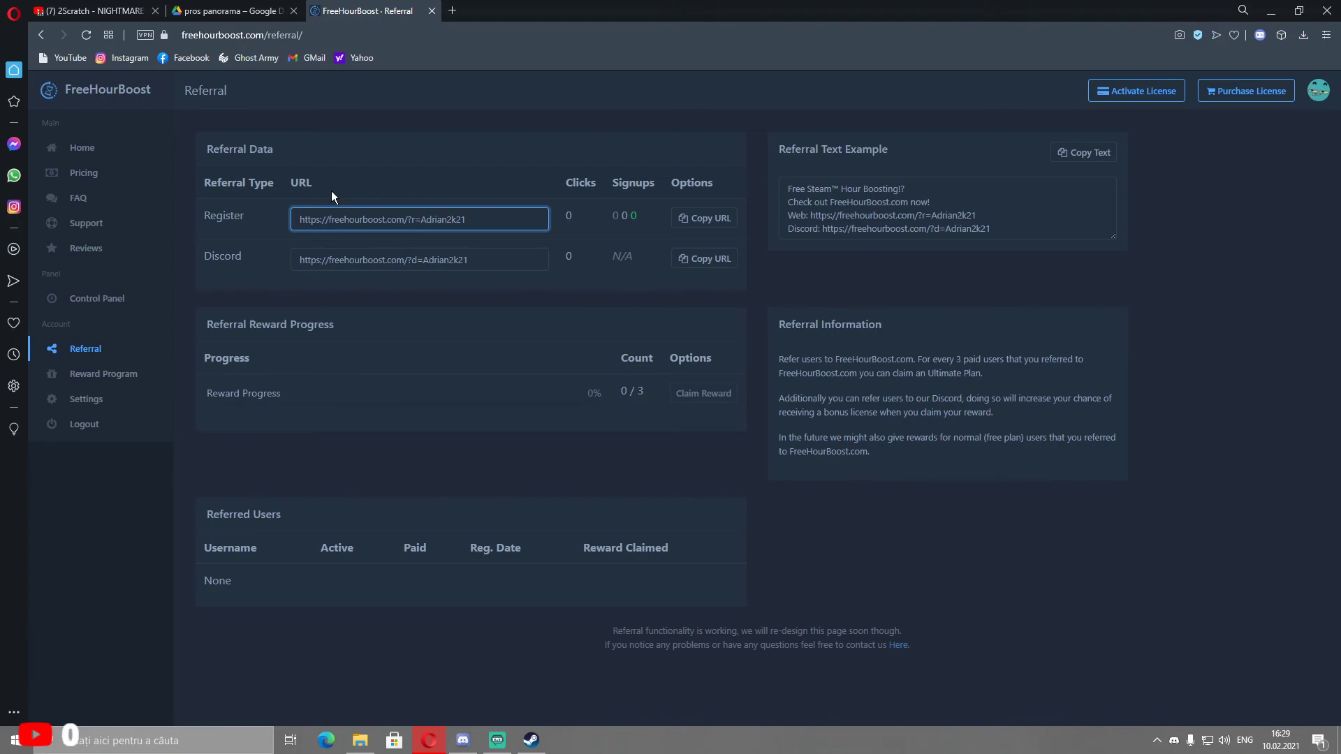
{"action": "left_click", "coordinate": [479, 222]}
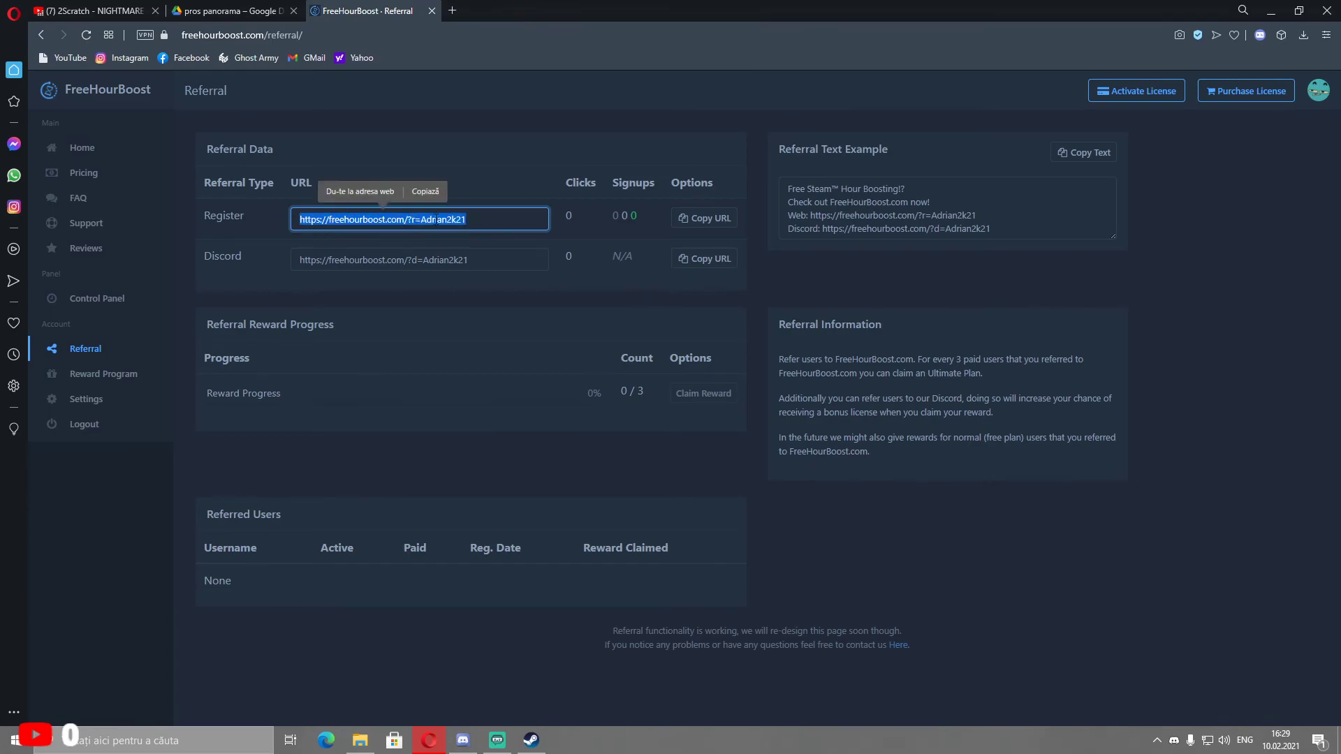
Return to the pros panorama folder in Google Drive and close the open Steam window.
{"action": "left_click", "coordinate": [218, 8]}
{"action": "left_click", "coordinate": [111, 9]}
{"action": "left_click", "coordinate": [231, 10]}
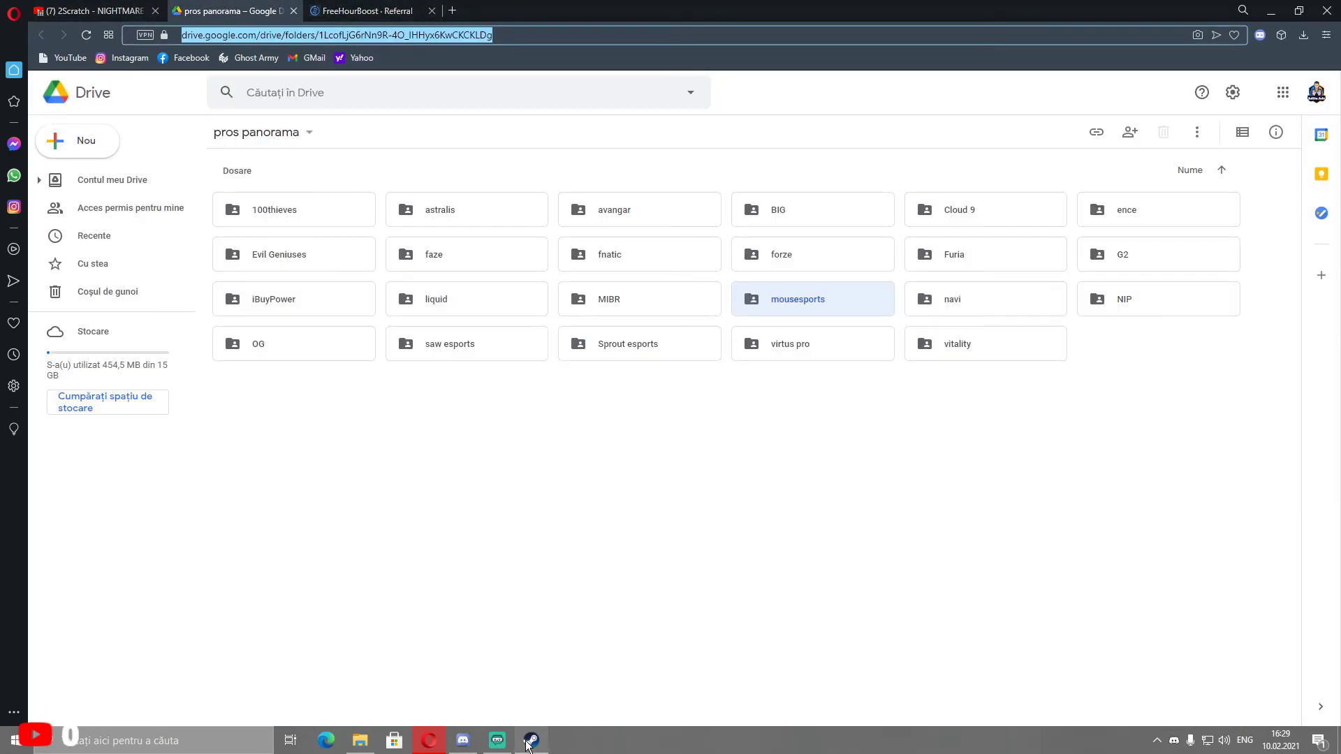
{"action": "mouse_move", "coordinate": [527, 746]}
{"action": "left_click", "coordinate": [591, 634]}
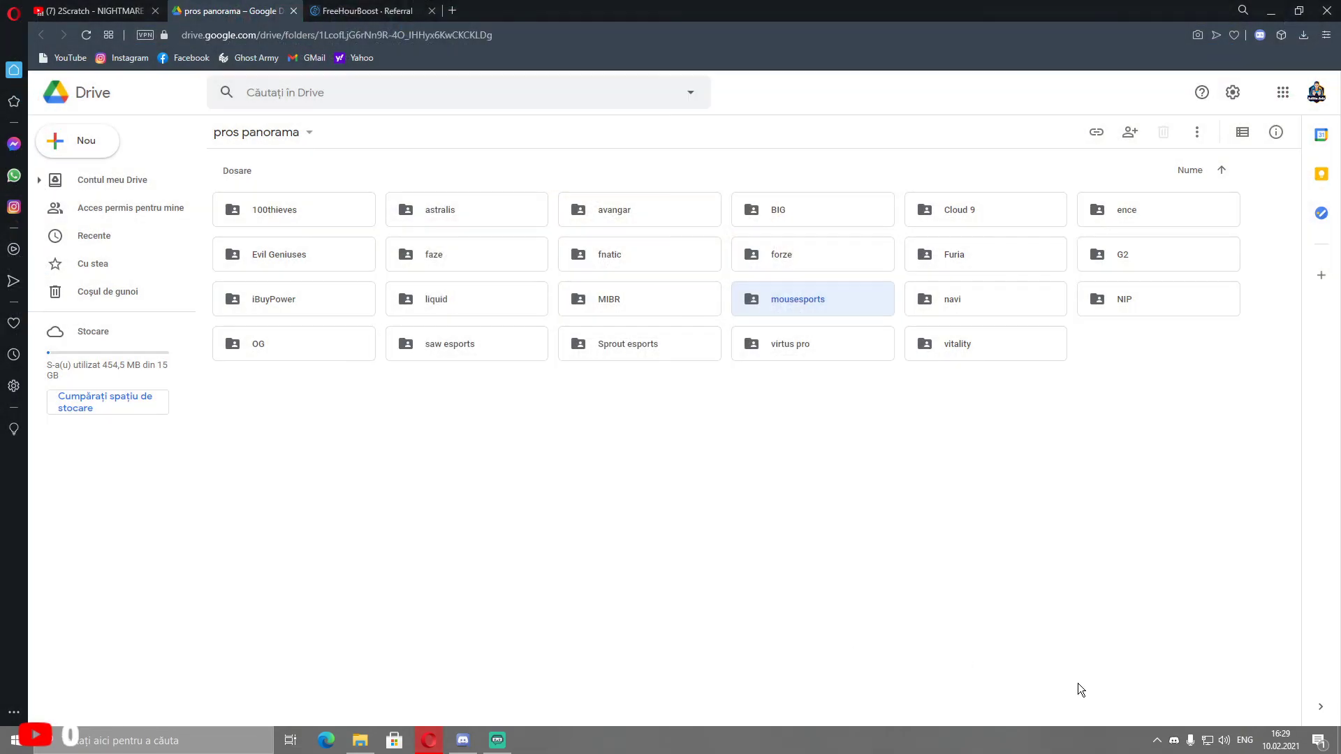
Reopen Steam from the background and examine the account's profile page, including recent game activity, comments and showcased items.
{"action": "left_click", "coordinate": [1157, 742]}
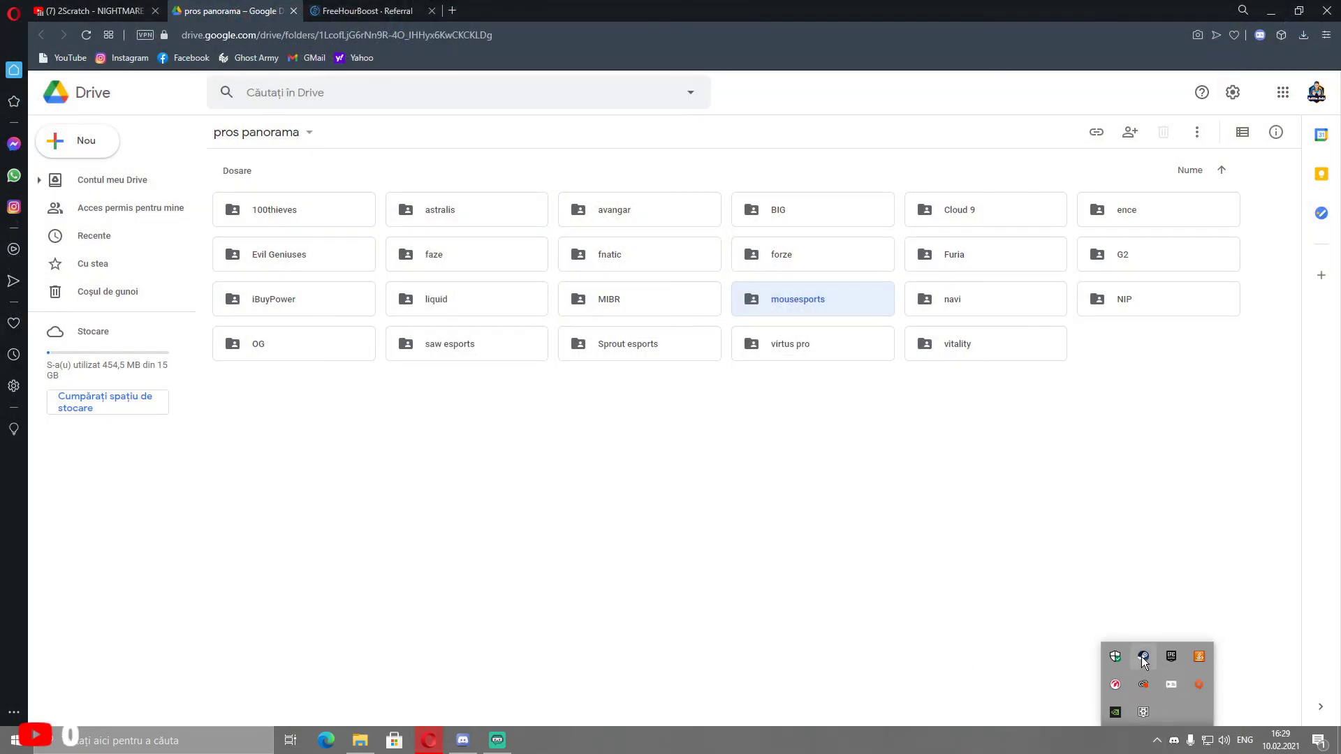
{"action": "double_click", "coordinate": [1143, 656]}
{"action": "left_click", "coordinate": [380, 42]}
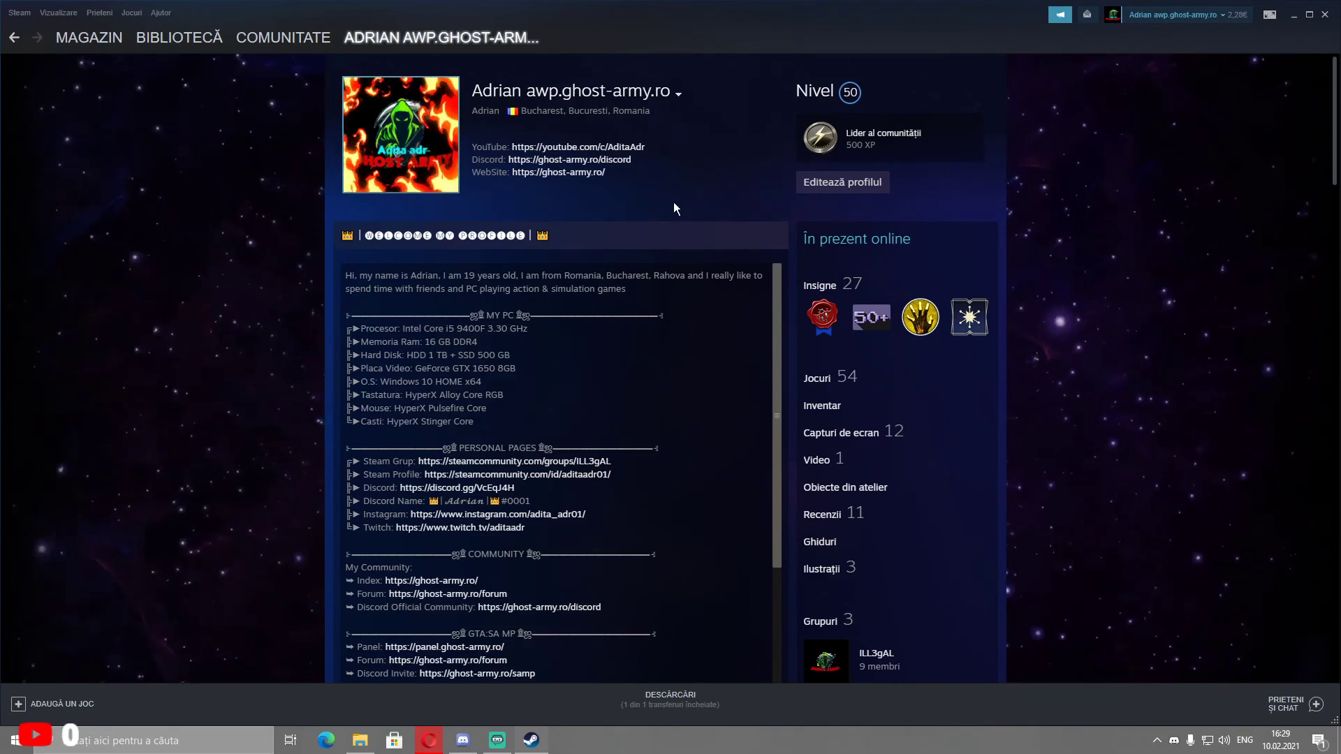
{"action": "scroll", "coordinate": [671, 195], "scroll_direction": "down", "scroll_amount": 10}
{"action": "scroll", "coordinate": [929, 426], "scroll_direction": "down", "scroll_amount": 15}
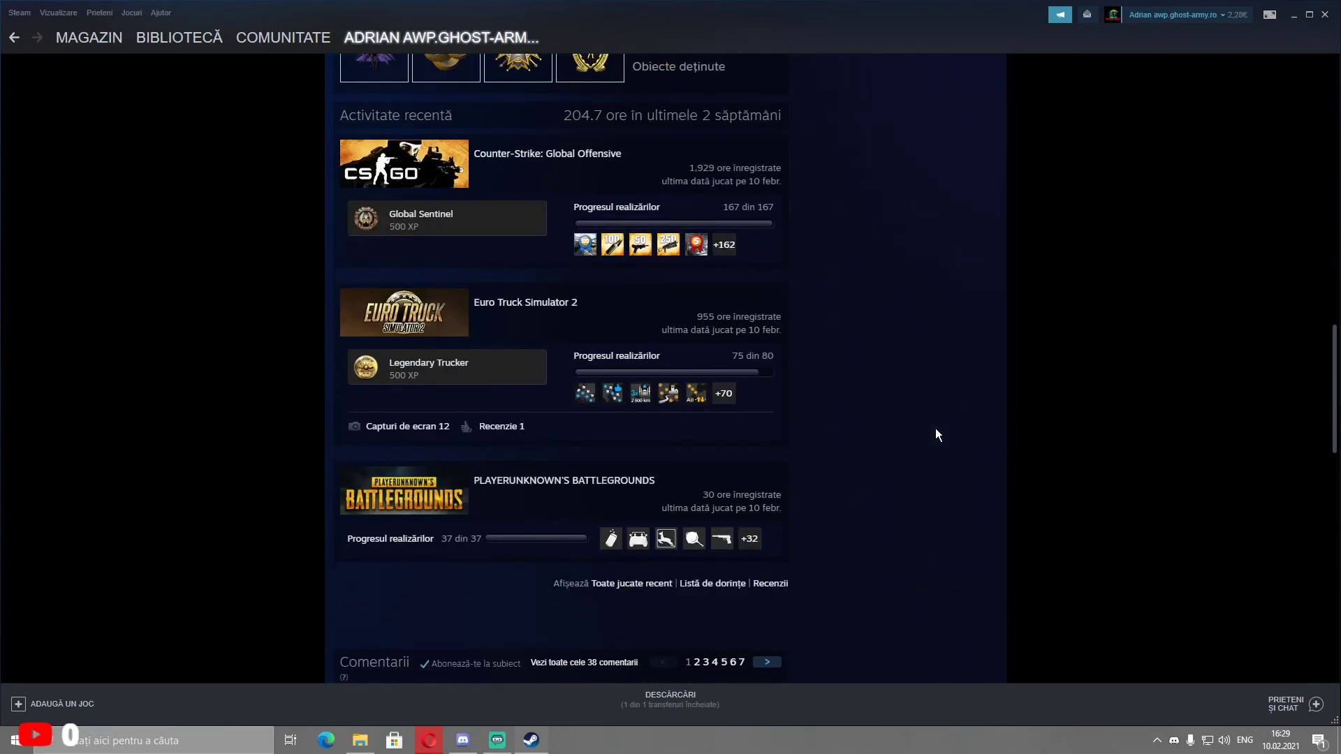
{"action": "scroll", "coordinate": [928, 412], "scroll_direction": "down", "scroll_amount": 4}
{"action": "scroll", "coordinate": [1045, 363], "scroll_direction": "up", "scroll_amount": 2}
{"action": "scroll", "coordinate": [1048, 366], "scroll_direction": "up", "scroll_amount": 7}
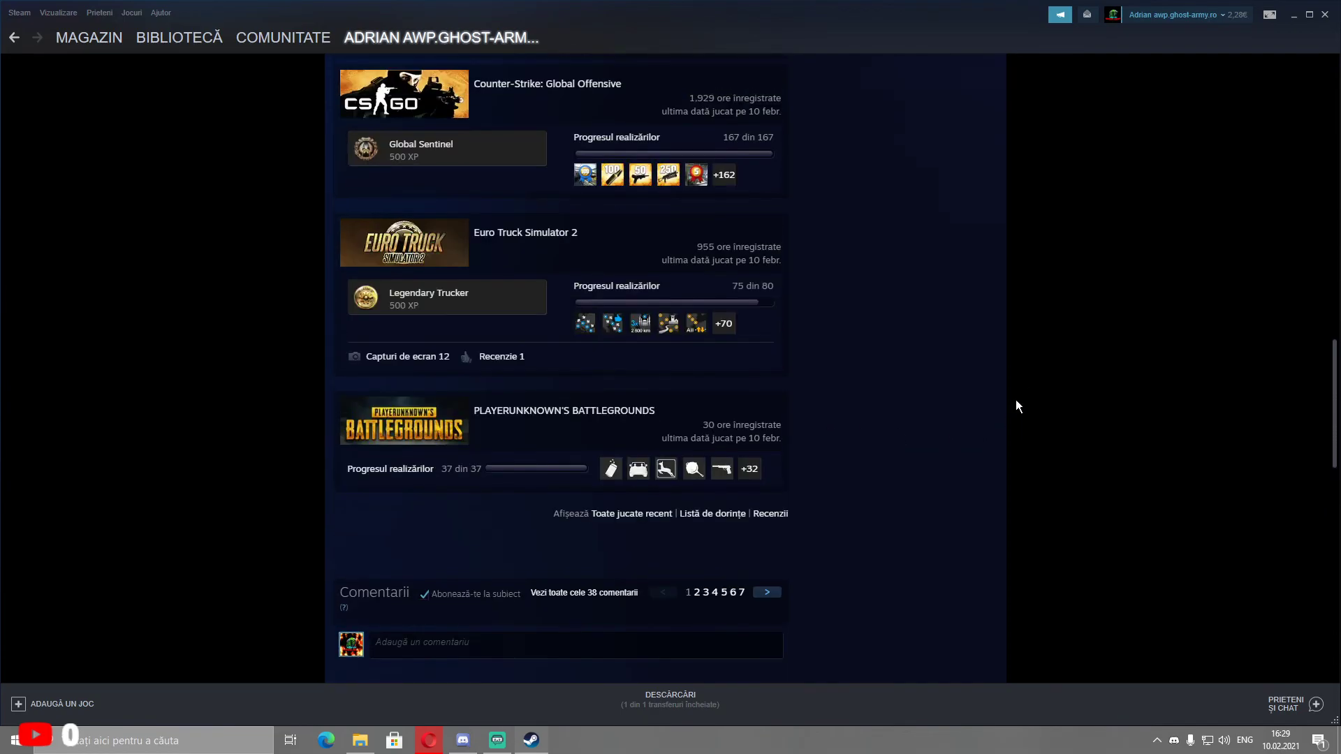
{"action": "scroll", "coordinate": [991, 405], "scroll_direction": "down", "scroll_amount": 4}
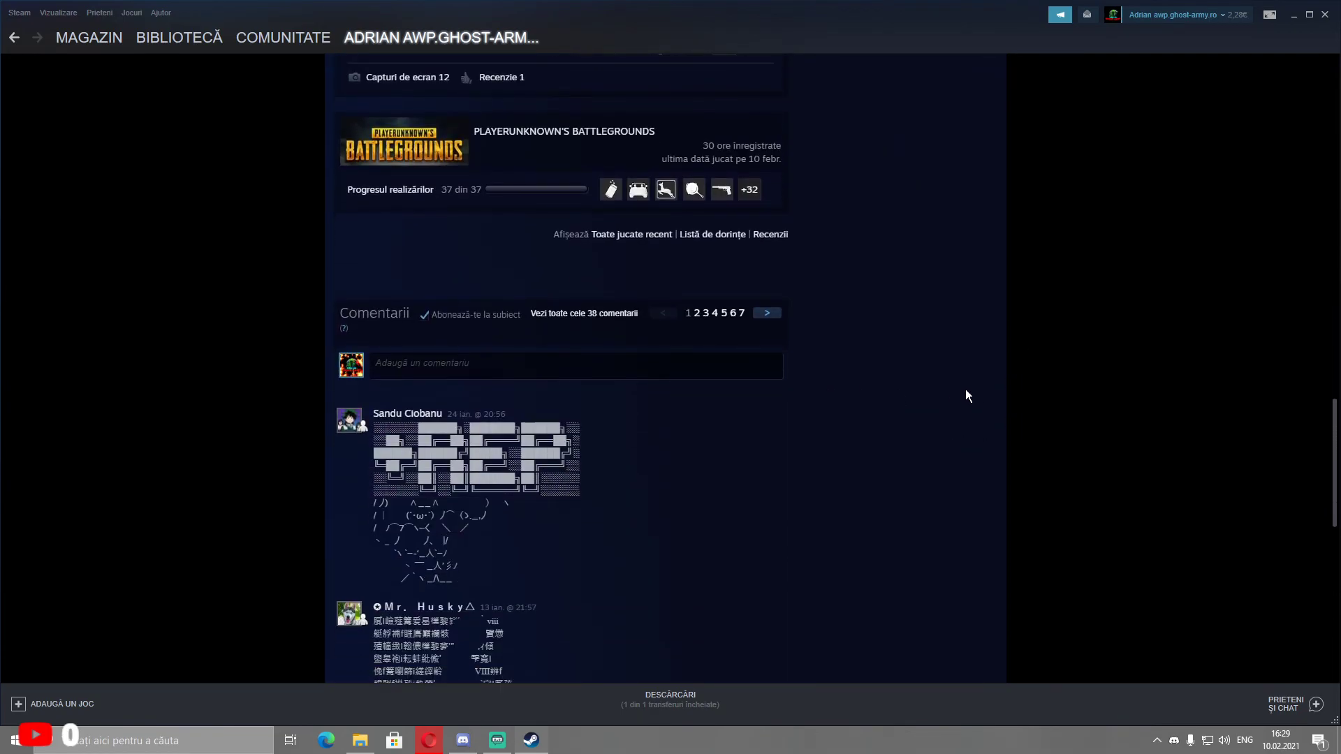
{"action": "scroll", "coordinate": [965, 390], "scroll_direction": "up", "scroll_amount": 7}
{"action": "scroll", "coordinate": [956, 349], "scroll_direction": "up", "scroll_amount": 10}
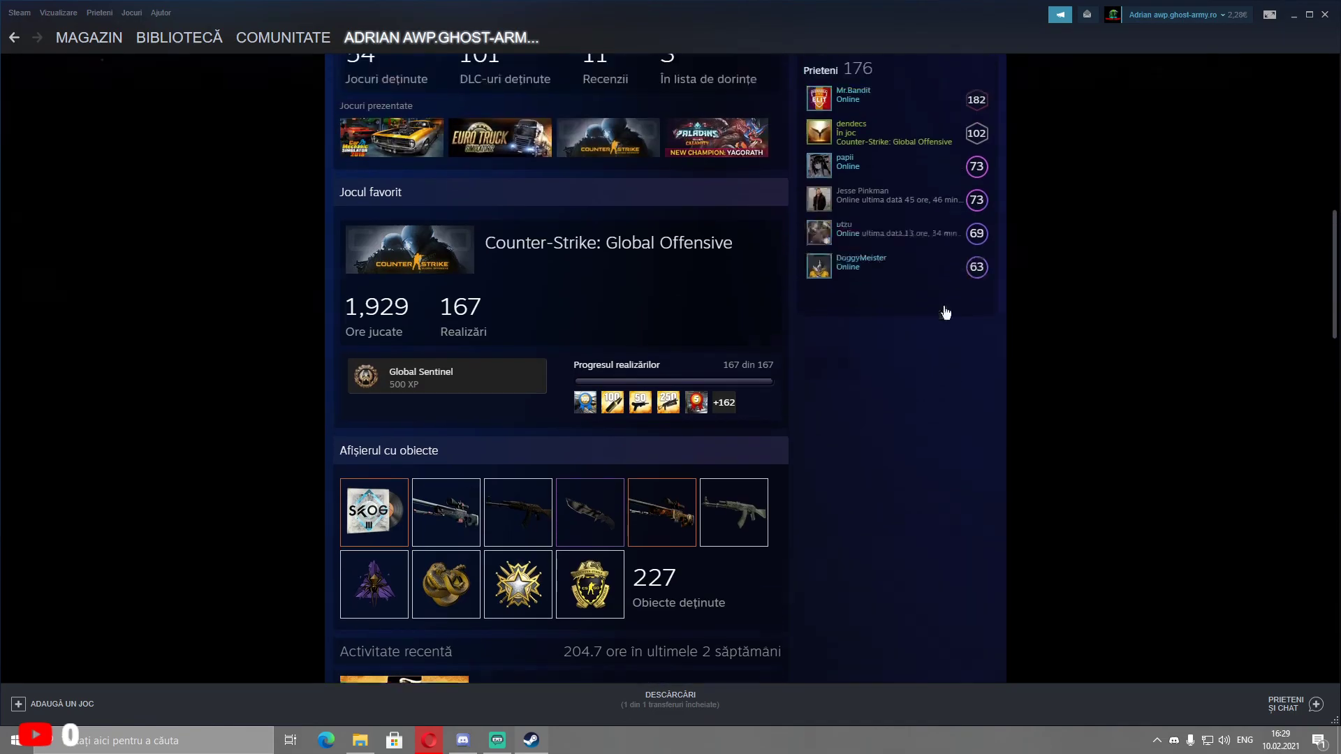
Close the Steam window, clear the selection in the Drive folder, and switch to Streamlabs OBS.
{"action": "left_click", "coordinate": [1328, 19]}
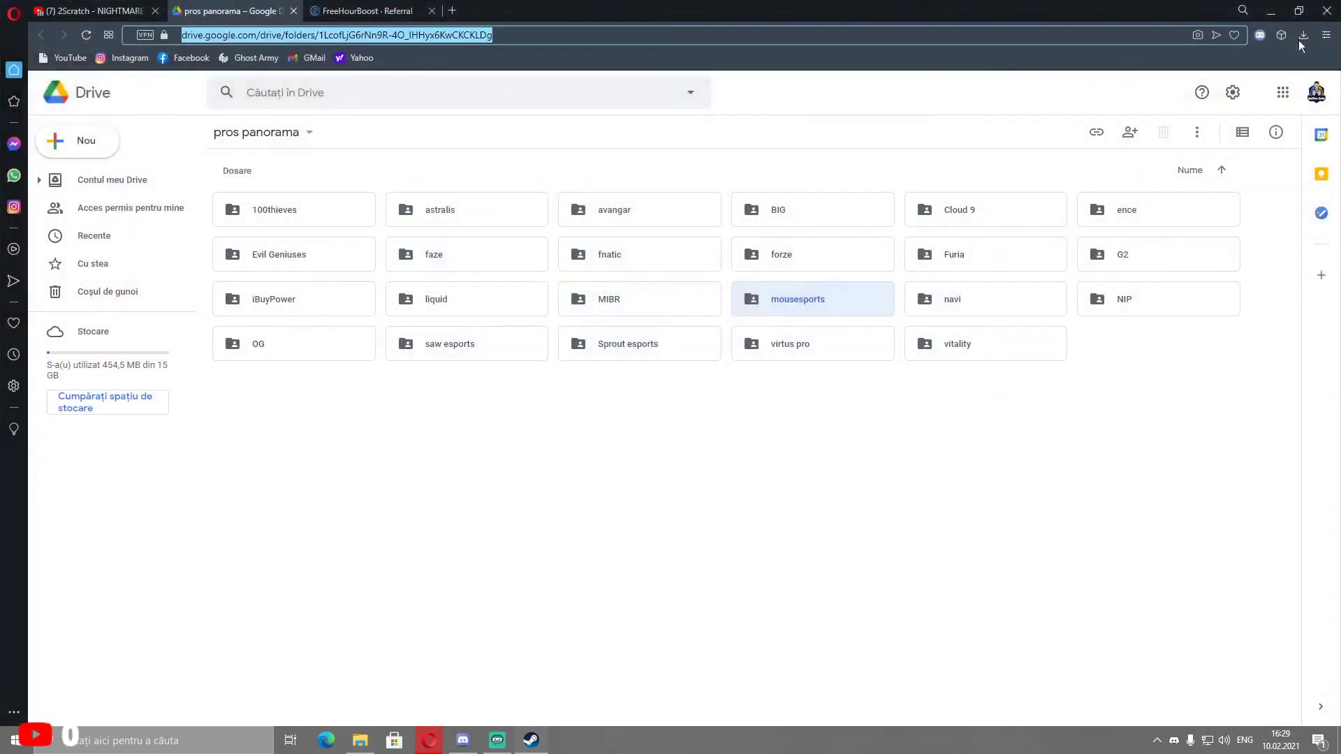
{"action": "left_click", "coordinate": [667, 489]}
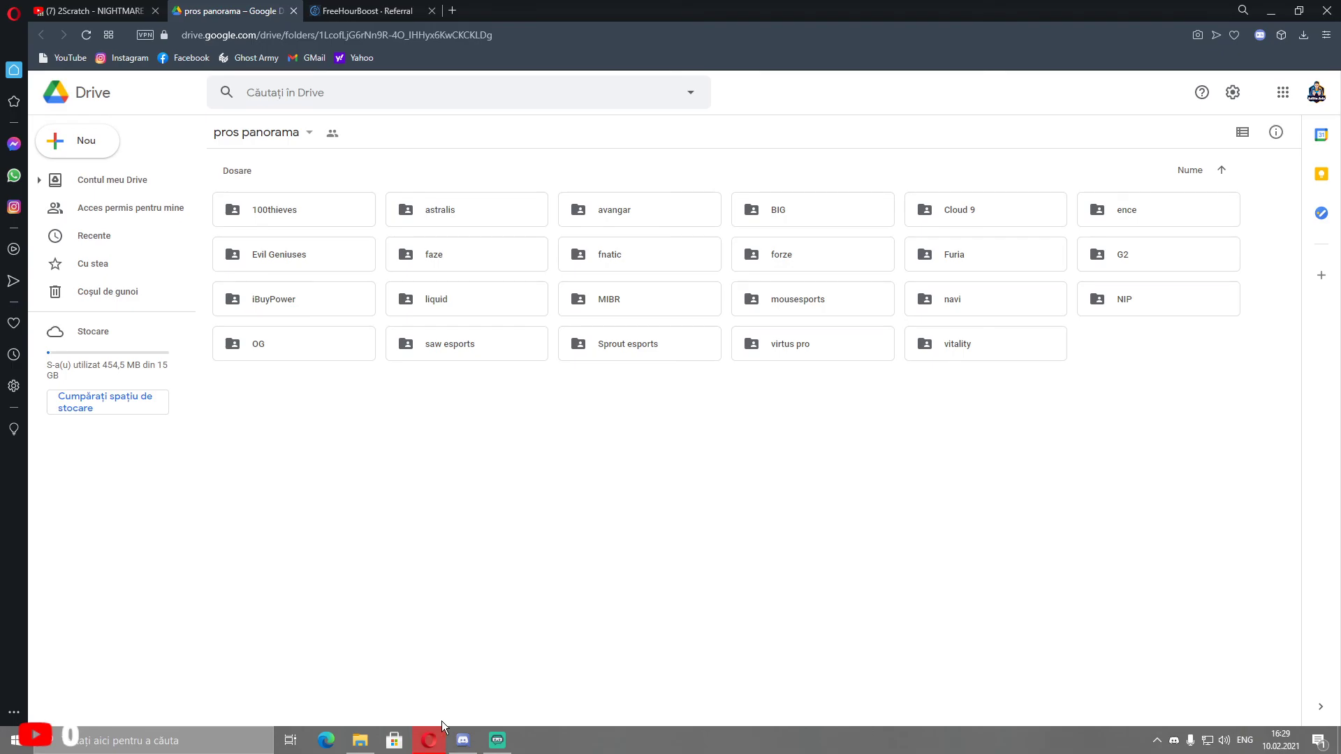
{"action": "left_click", "coordinate": [499, 742]}
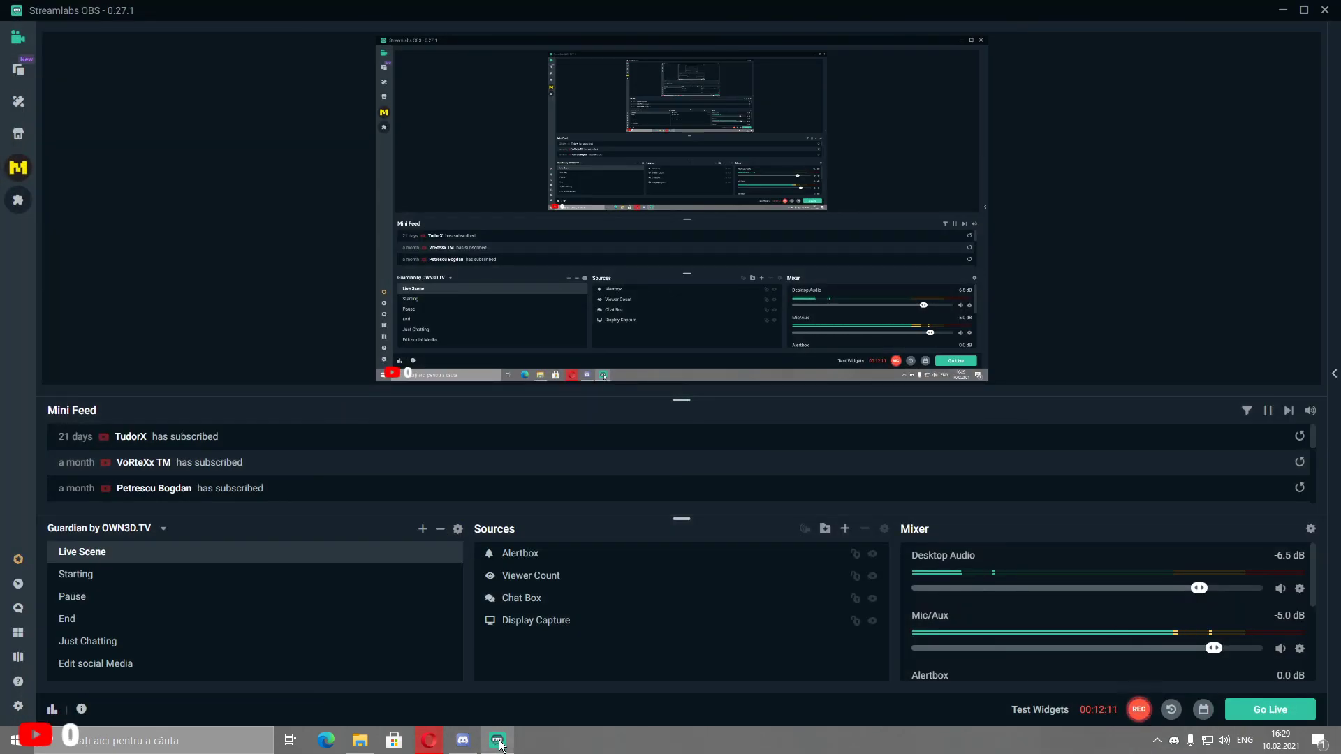